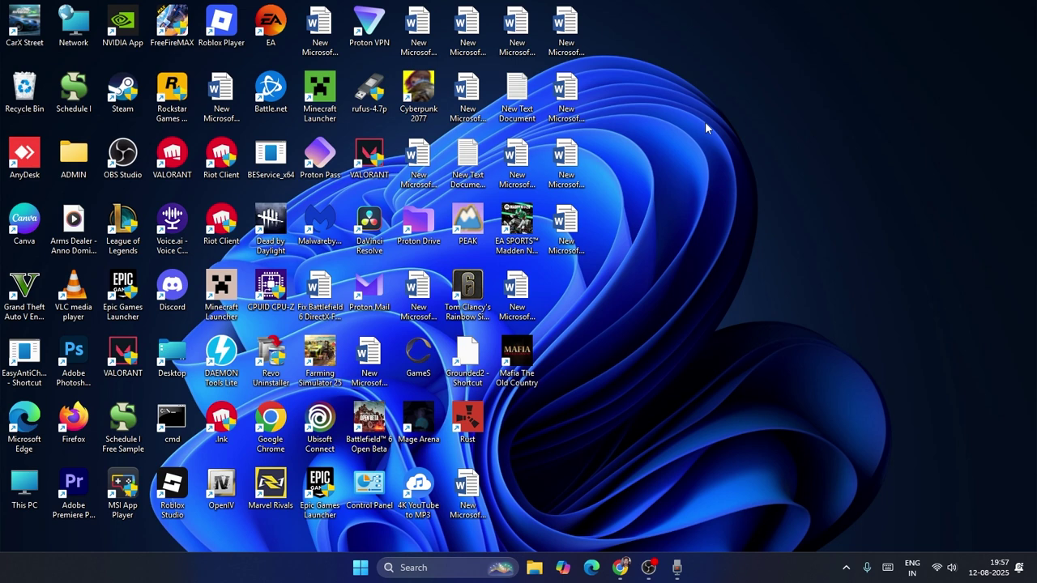
Open the network adapters list through Control Panel's Network and Sharing Centre
{"action": "left_click", "coordinate": [411, 566]}
{"action": "type", "text": "control"}
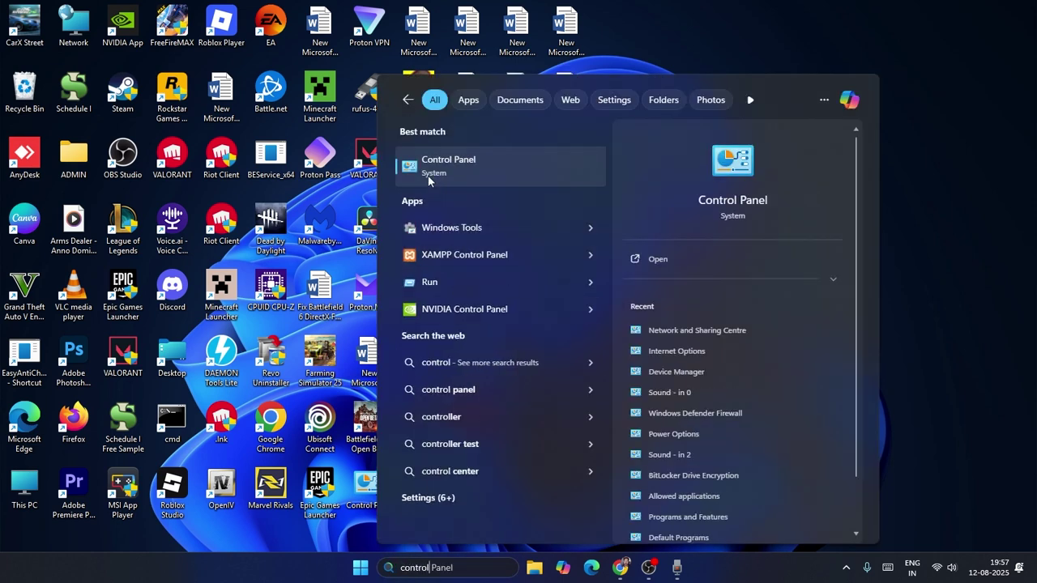
{"action": "left_click", "coordinate": [427, 176]}
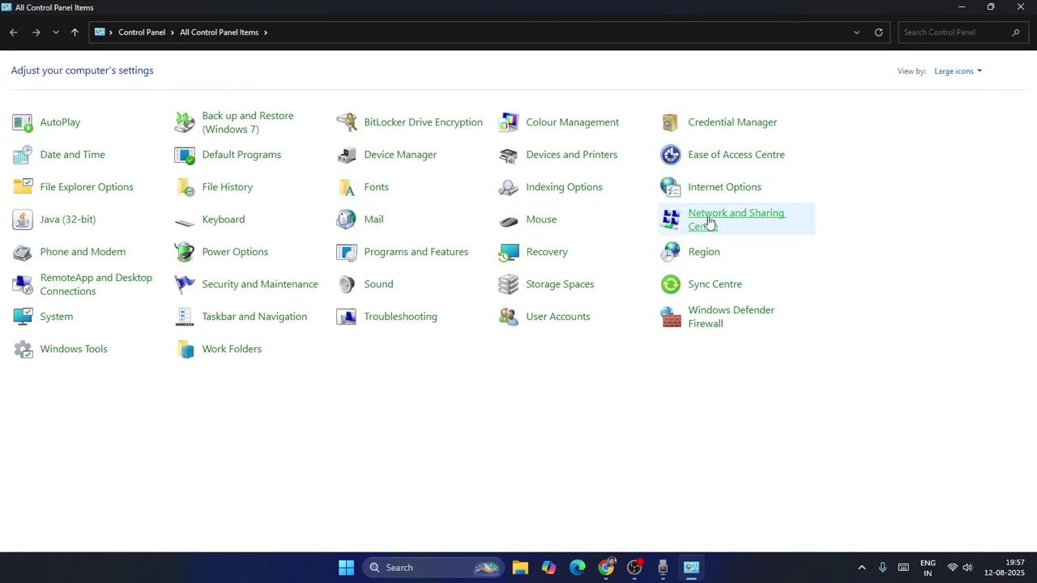
{"action": "left_click", "coordinate": [708, 222]}
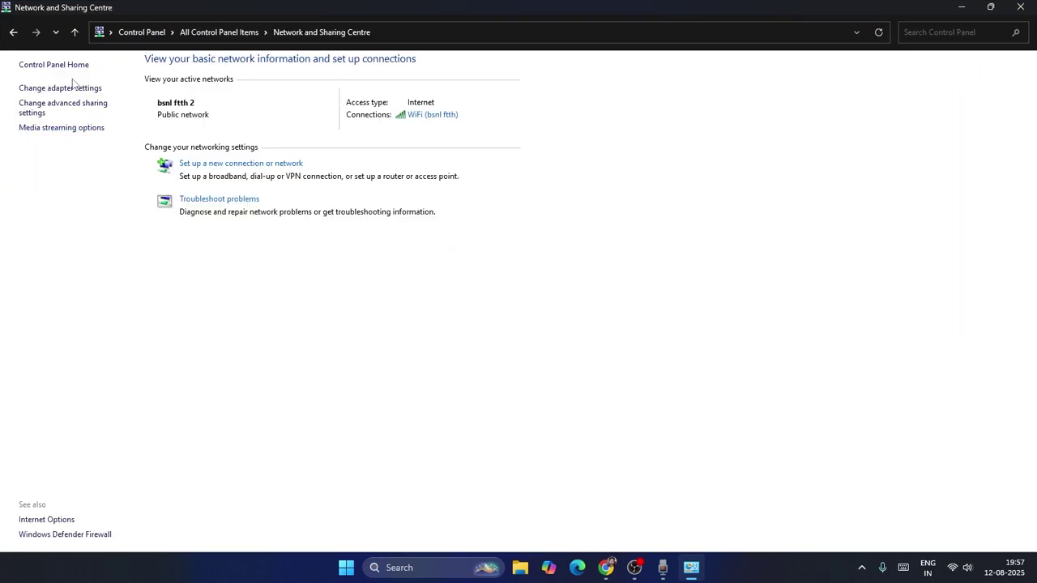
{"action": "left_click", "coordinate": [71, 90]}
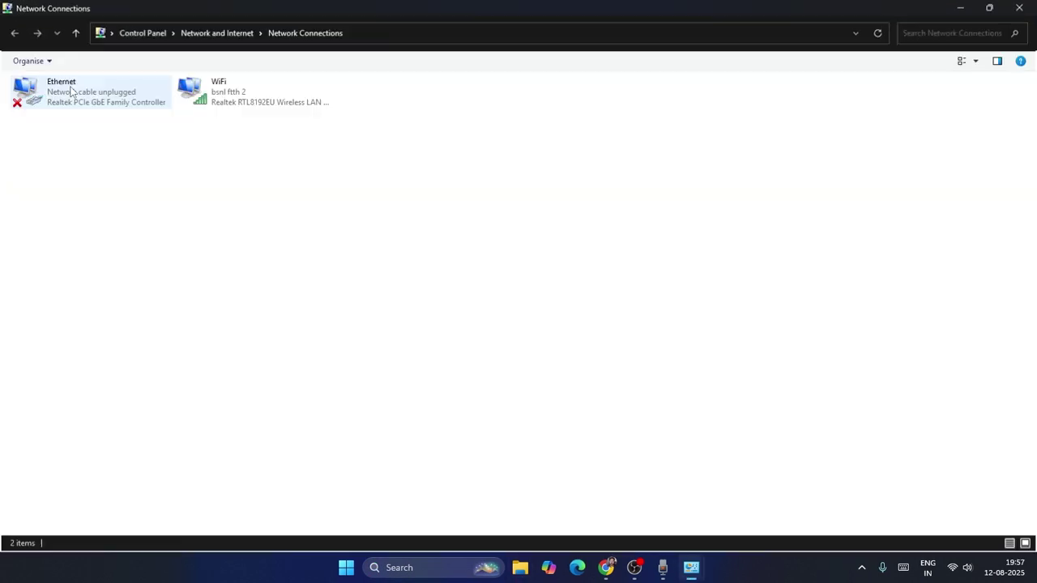
Check the WiFi connection's actions menu, then close Network Connections and Network and Sharing Centre
{"action": "left_click", "coordinate": [294, 103]}
{"action": "right_click", "coordinate": [279, 101]}
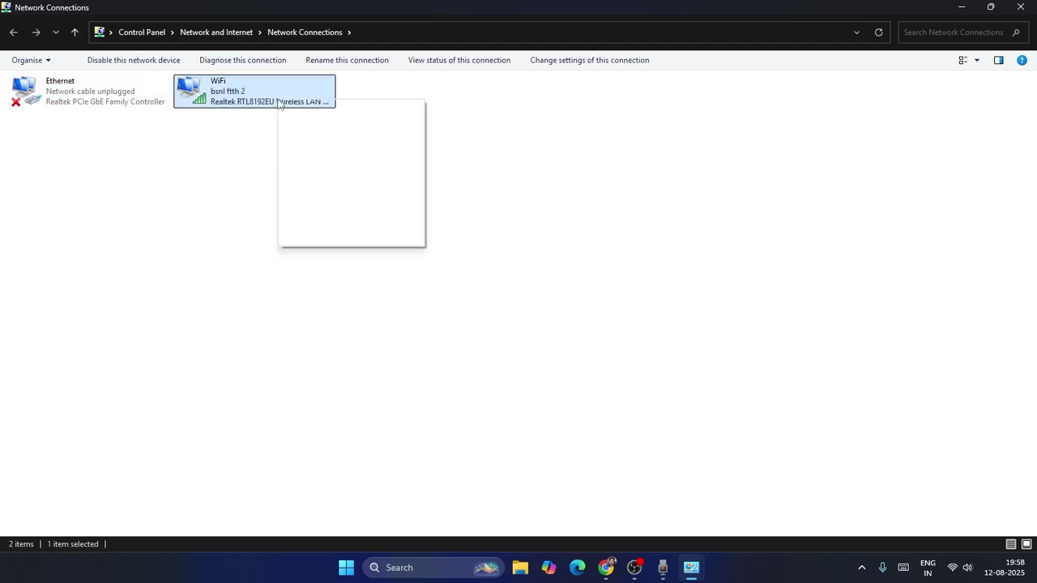
{"action": "left_click", "coordinate": [537, 197]}
{"action": "right_click", "coordinate": [268, 93]}
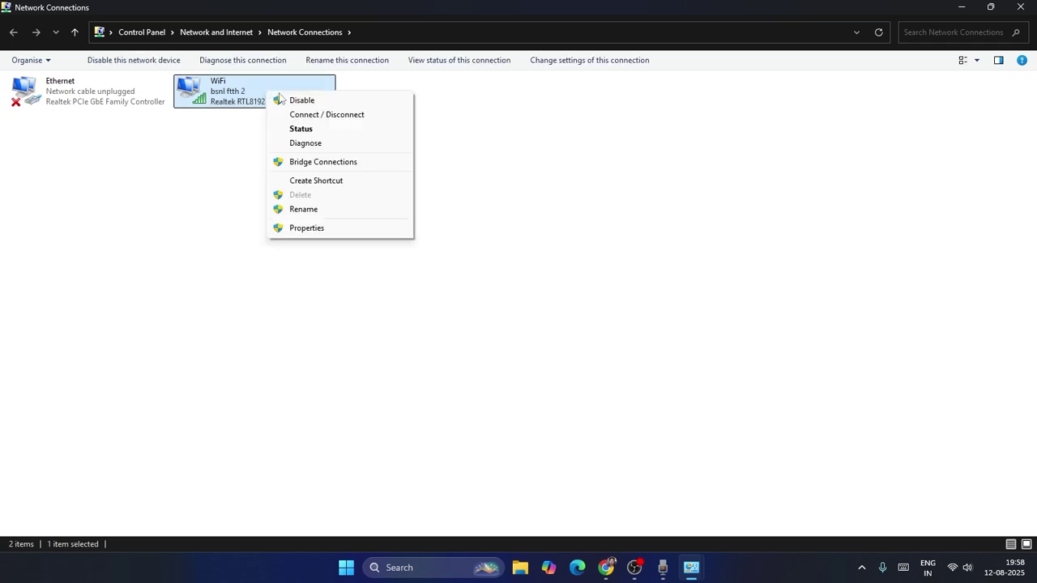
{"action": "left_click", "coordinate": [532, 167]}
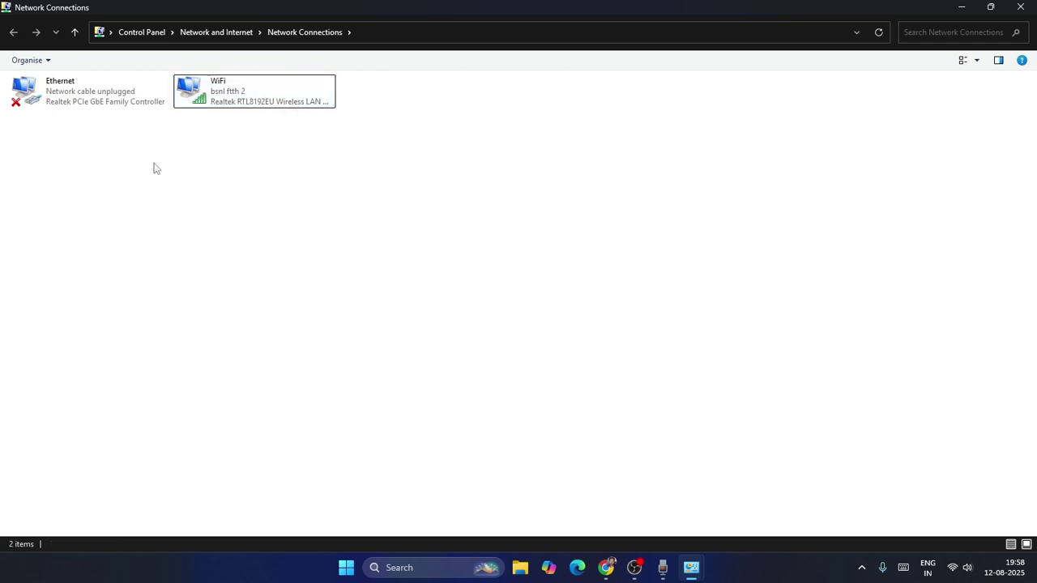
{"action": "left_click", "coordinate": [1020, 10]}
{"action": "left_click", "coordinate": [1020, 7]}
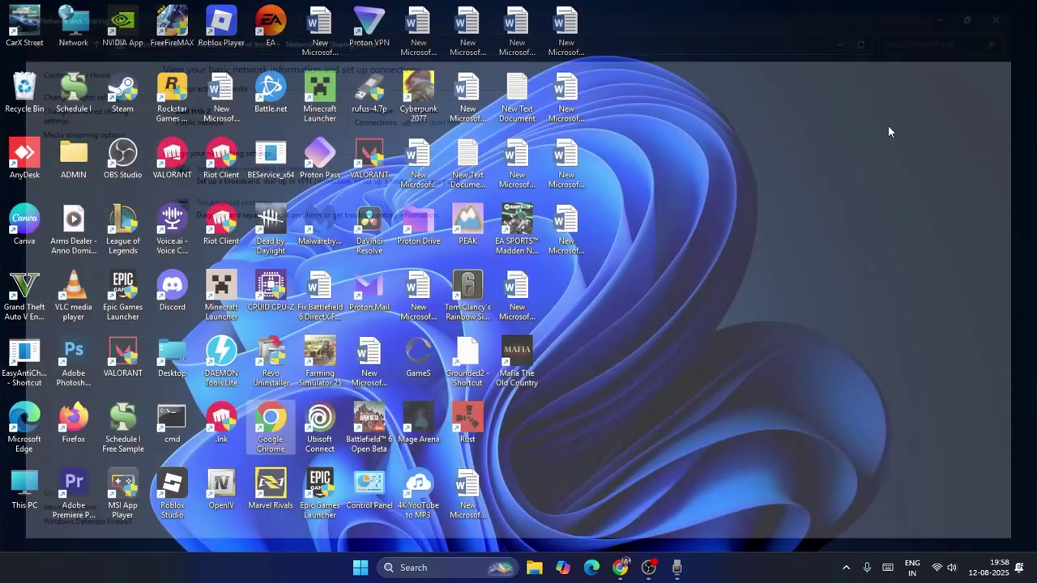
Review the Advanced tab of Internet Properties from Control Panel, then close Control Panel
{"action": "left_click", "coordinate": [433, 567]}
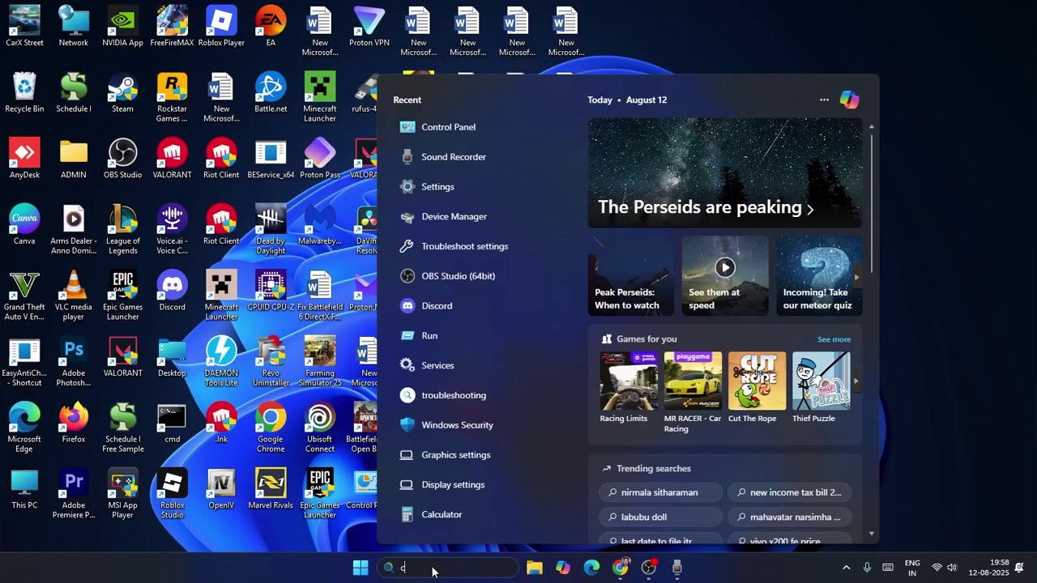
{"action": "type", "text": "control"}
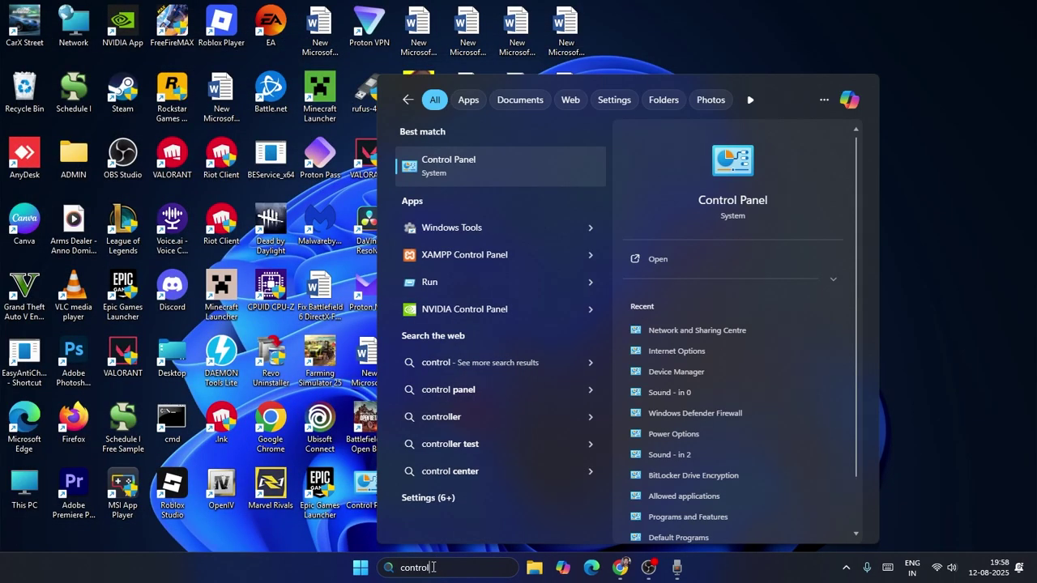
{"action": "left_click", "coordinate": [431, 169]}
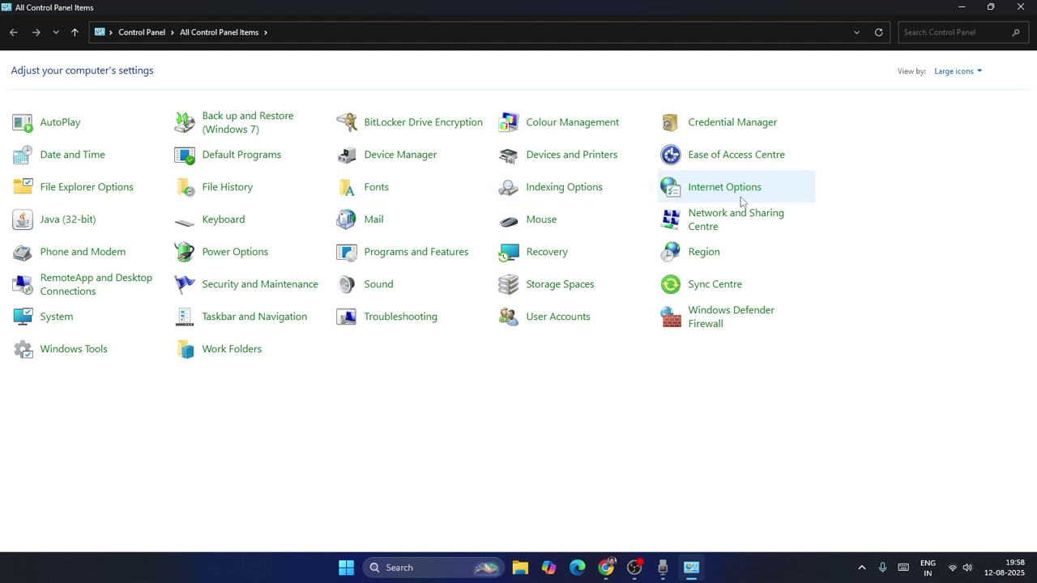
{"action": "left_click", "coordinate": [731, 195]}
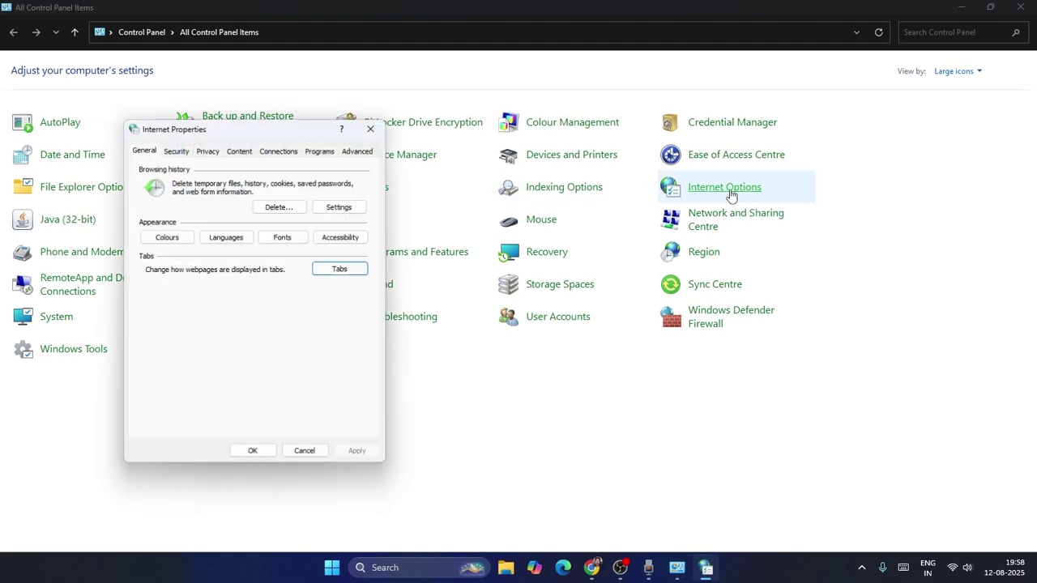
{"action": "left_click", "coordinate": [354, 154]}
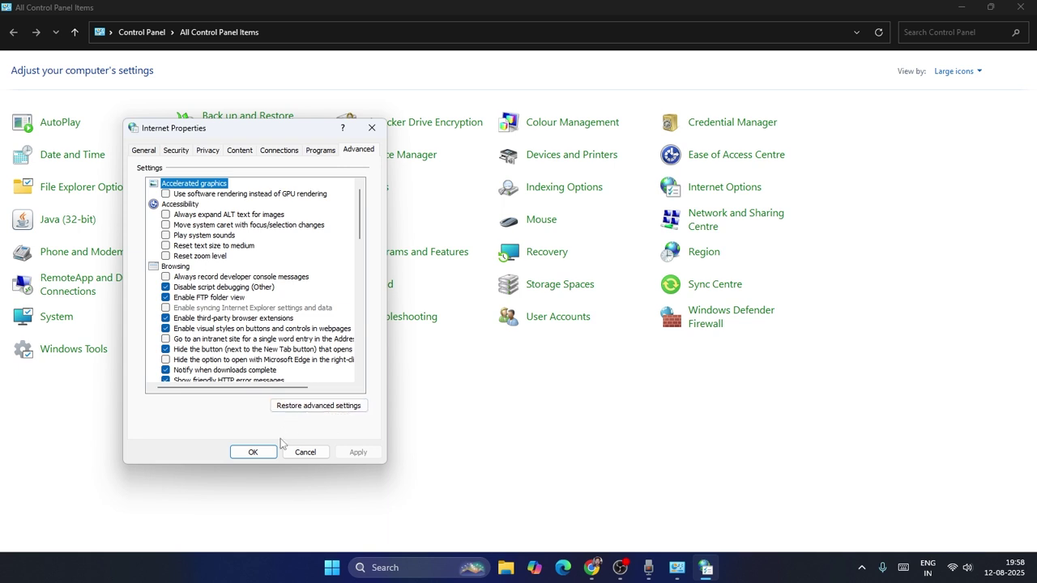
{"action": "left_click", "coordinate": [264, 459]}
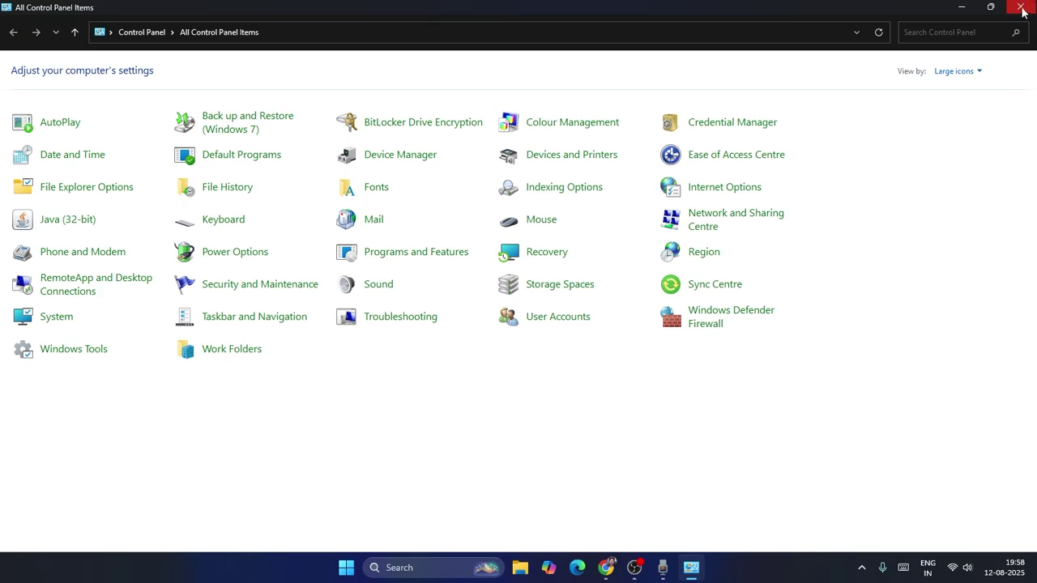
{"action": "left_click", "coordinate": [1020, 8]}
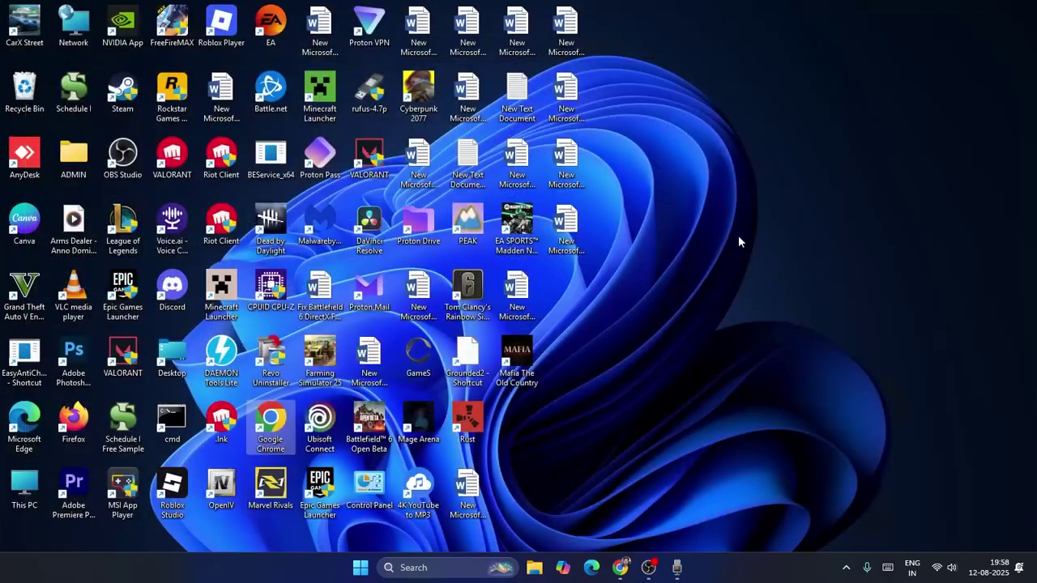
View Settings' Network reset page under Network & internet > Advanced network settings, then close Settings
{"action": "left_click", "coordinate": [396, 568]}
{"action": "type", "text": "settings"}
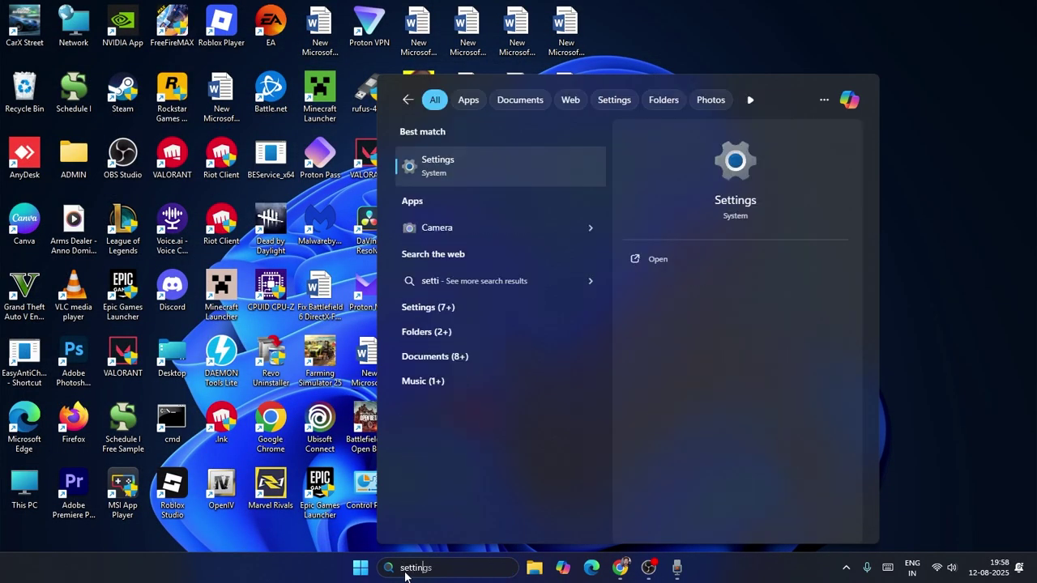
{"action": "left_click", "coordinate": [447, 179]}
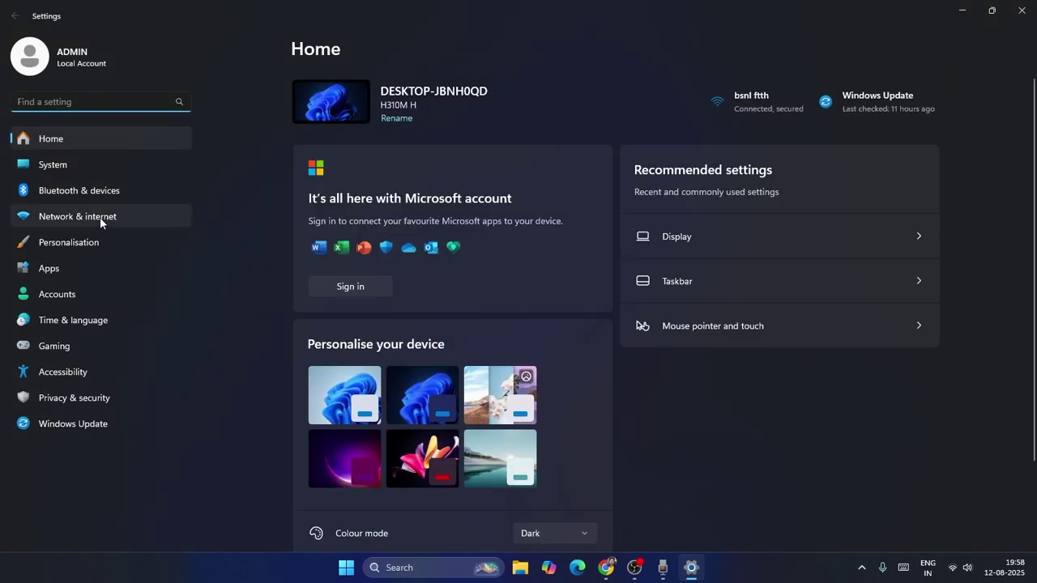
{"action": "left_click", "coordinate": [100, 217]}
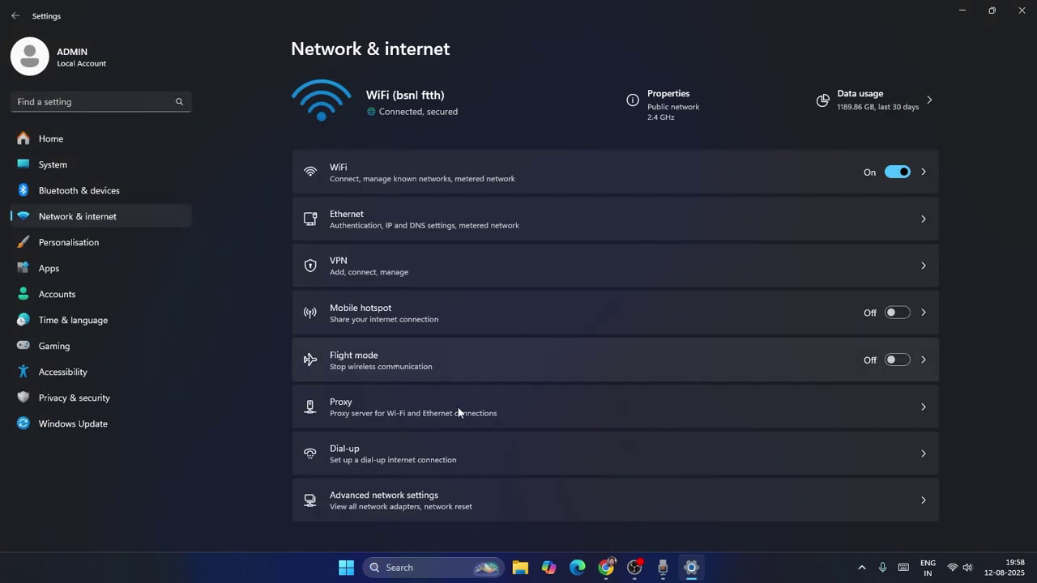
{"action": "left_click", "coordinate": [400, 494]}
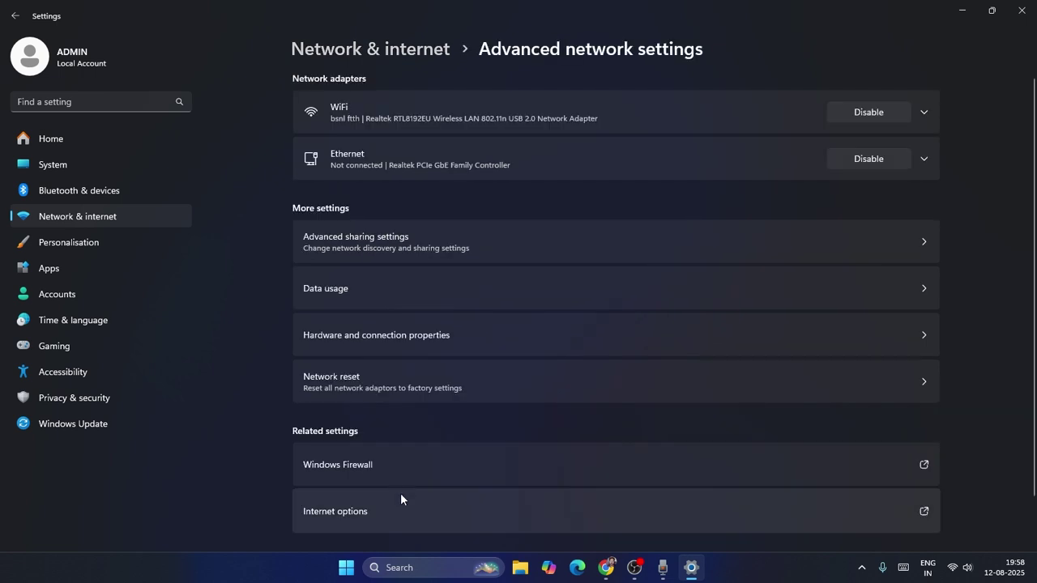
{"action": "left_click", "coordinate": [343, 381]}
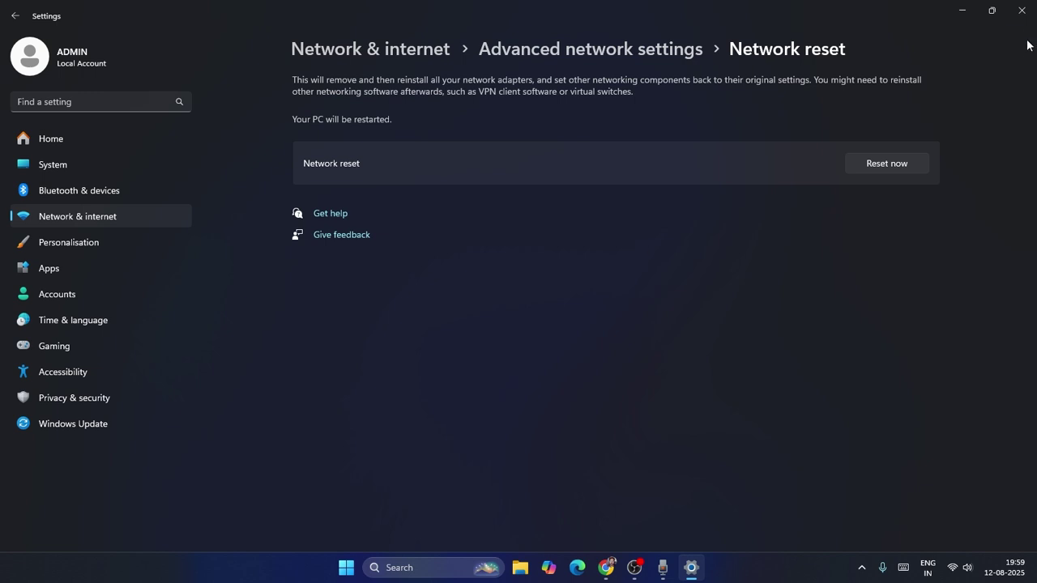
{"action": "left_click", "coordinate": [1022, 10]}
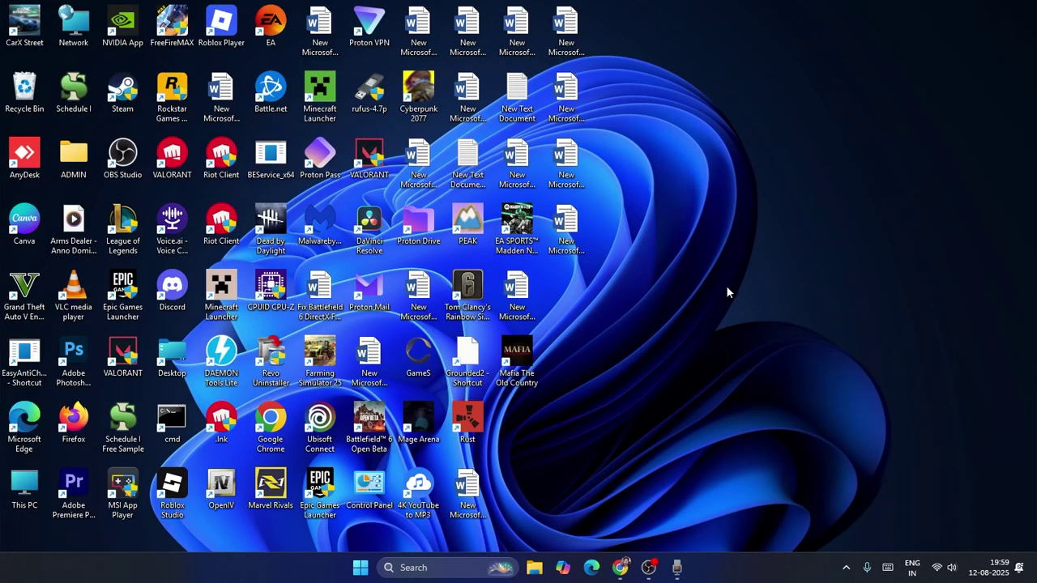
Open the Services console and review the WLAN AutoConfig service properties
{"action": "left_click", "coordinate": [407, 568]}
{"action": "type", "text": "s"}
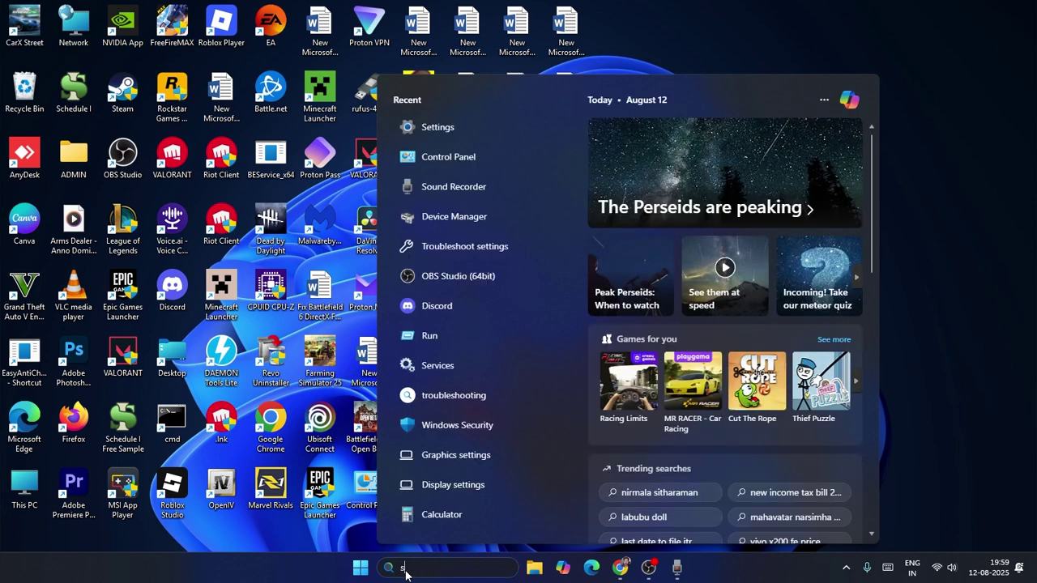
{"action": "type", "text": "ervices"}
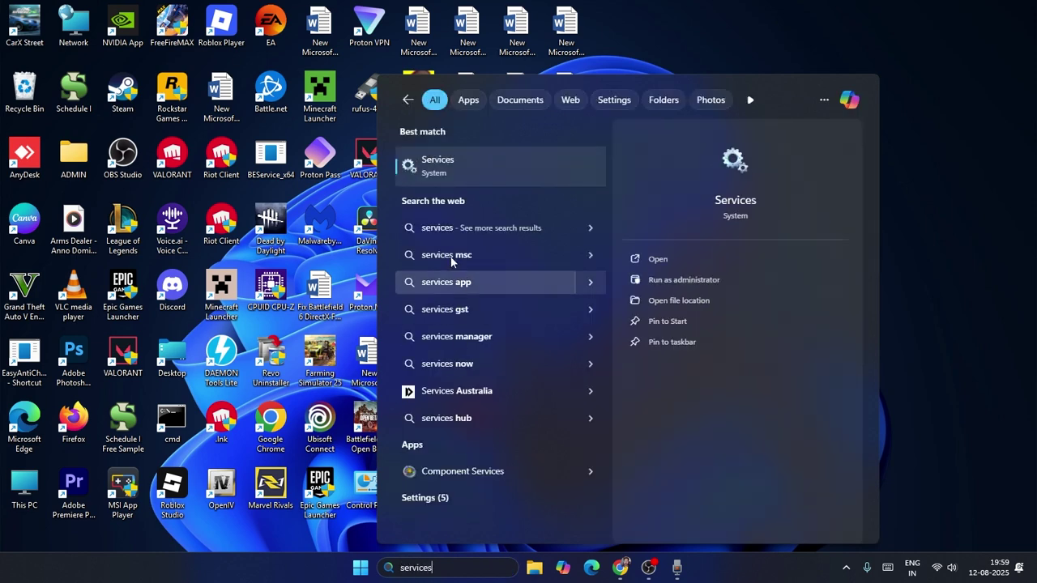
{"action": "left_click", "coordinate": [452, 174]}
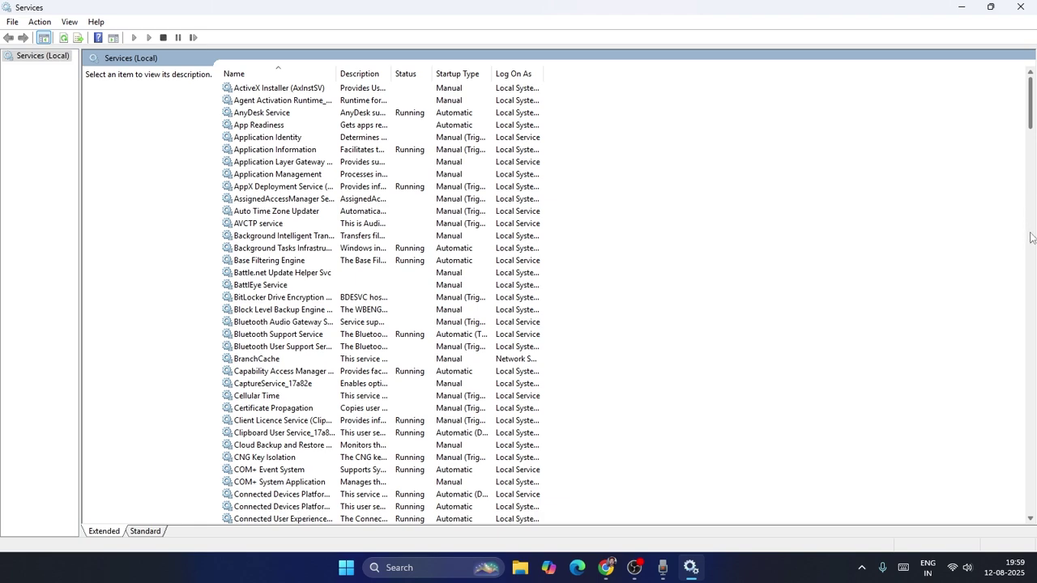
{"action": "scroll", "coordinate": [680, 513], "scroll_direction": "down", "scroll_amount": 20}
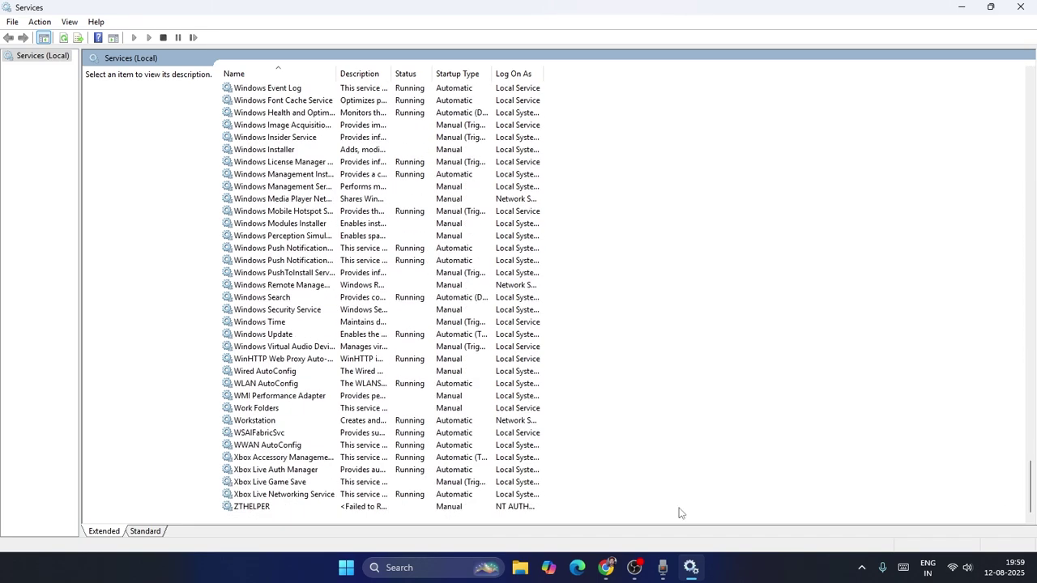
{"action": "left_click", "coordinate": [286, 387]}
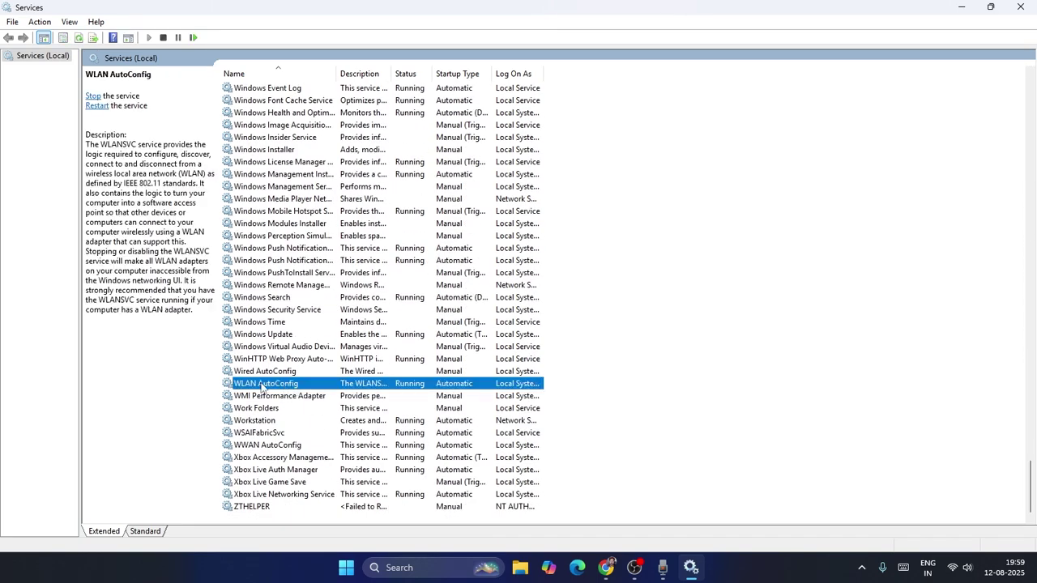
{"action": "right_click", "coordinate": [297, 386]}
{"action": "left_click", "coordinate": [347, 508]}
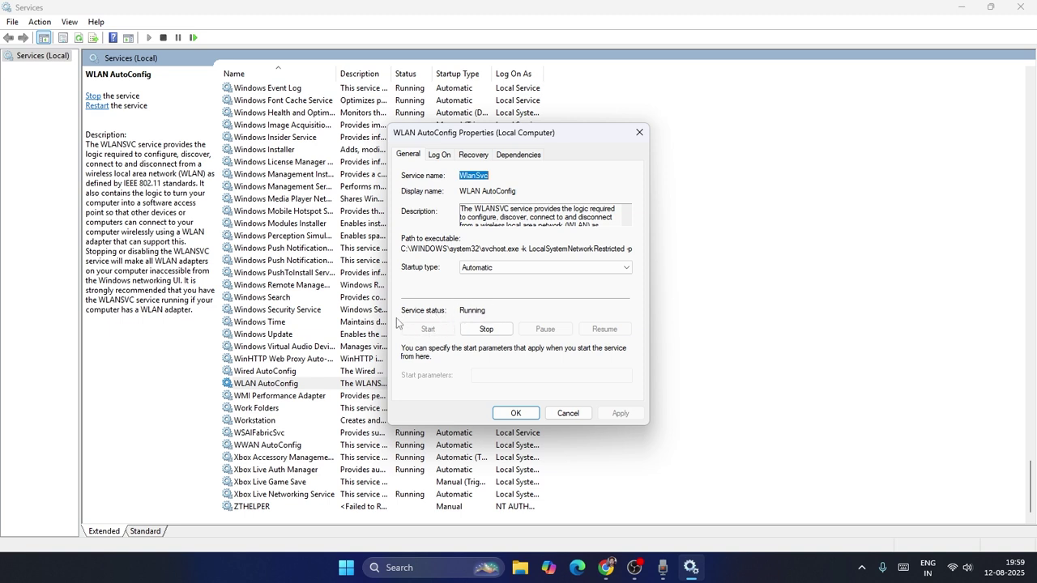
{"action": "left_click", "coordinate": [639, 132]}
Restart the WLAN AutoConfig service
{"action": "left_click", "coordinate": [344, 391]}
{"action": "right_click", "coordinate": [348, 392]}
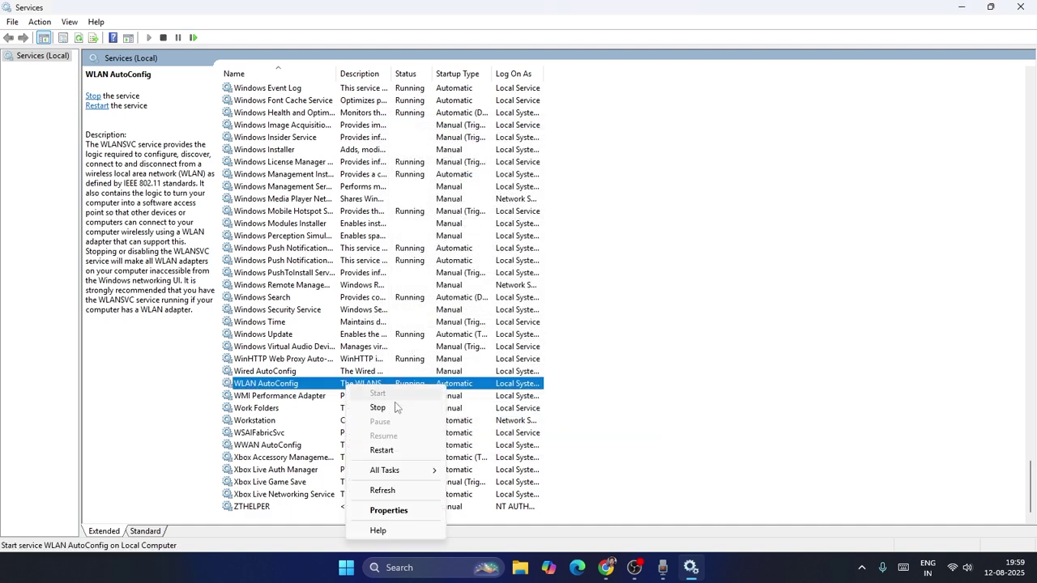
{"action": "left_click", "coordinate": [382, 451]}
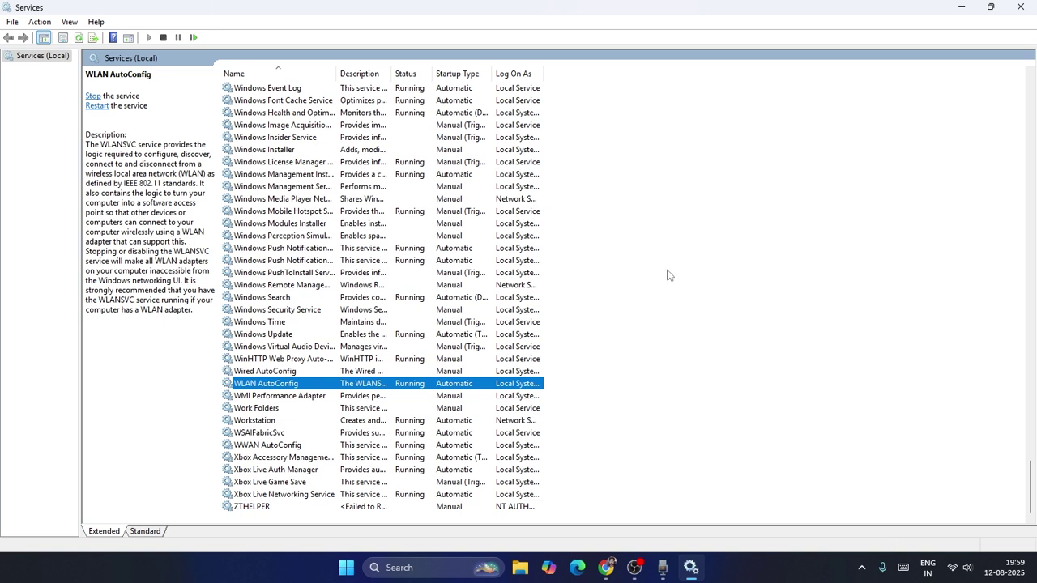
Check WWAN AutoConfig's properties, restart the service, and close Services
{"action": "left_click", "coordinate": [283, 450]}
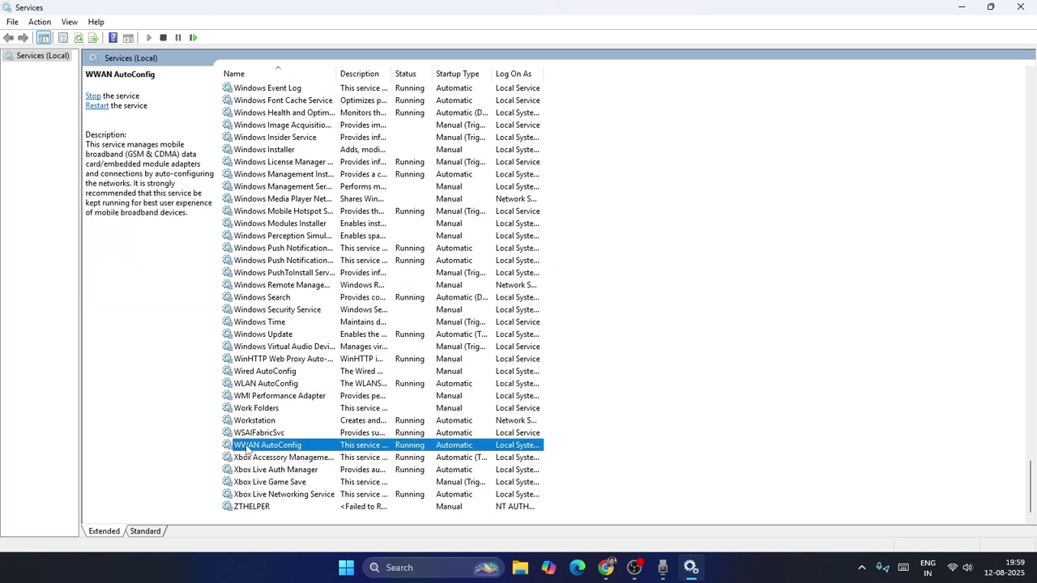
{"action": "right_click", "coordinate": [366, 452]}
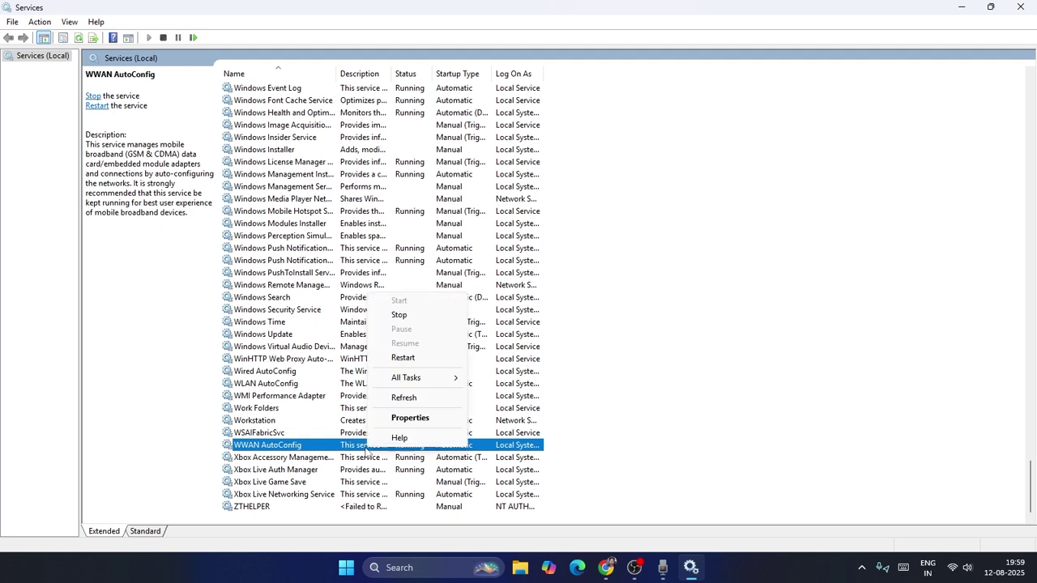
{"action": "left_click", "coordinate": [434, 425]}
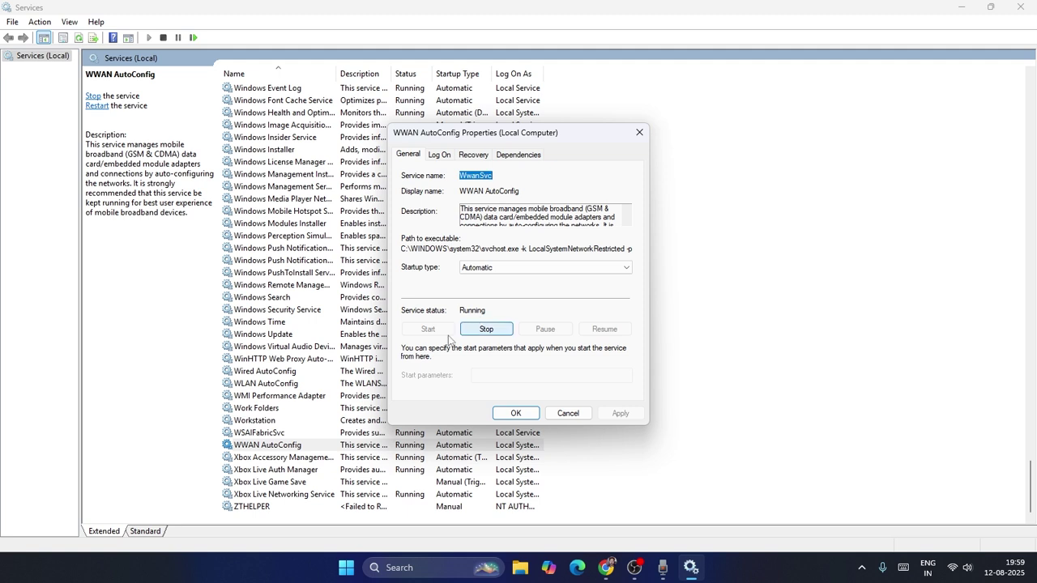
{"action": "left_click", "coordinate": [510, 412]}
{"action": "right_click", "coordinate": [385, 445]}
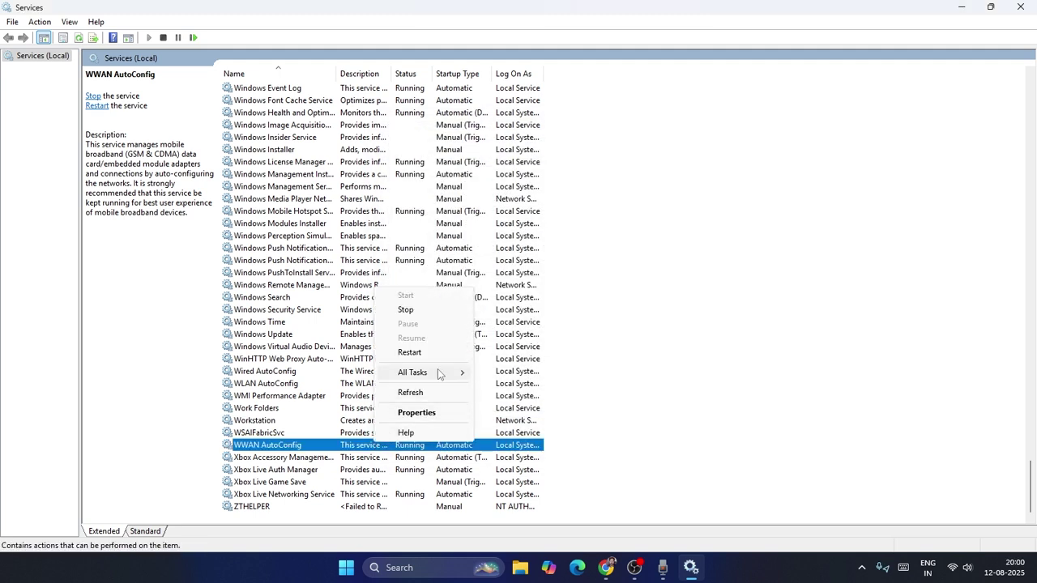
{"action": "left_click", "coordinate": [442, 354]}
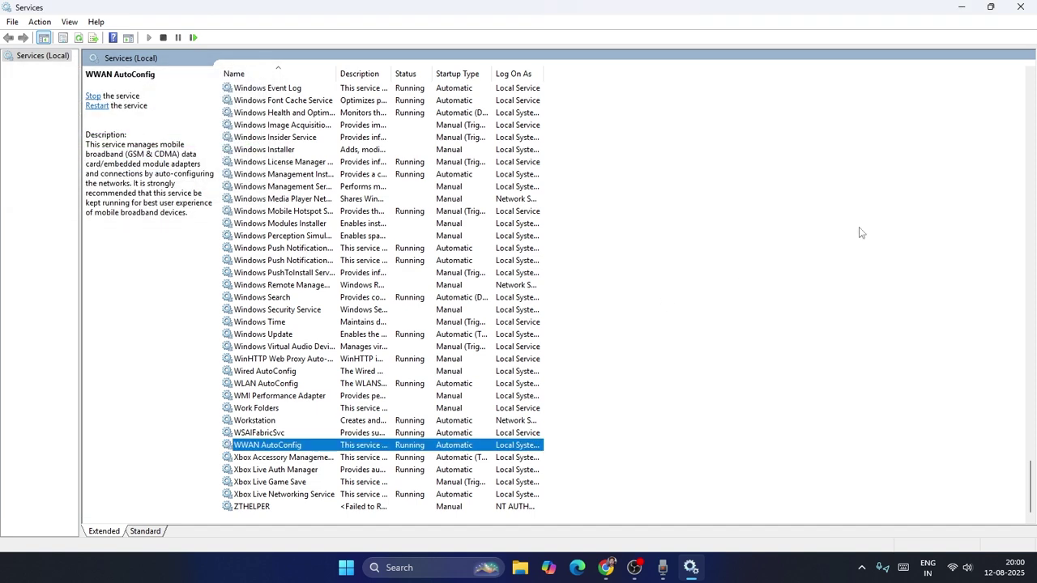
{"action": "left_click", "coordinate": [1020, 7]}
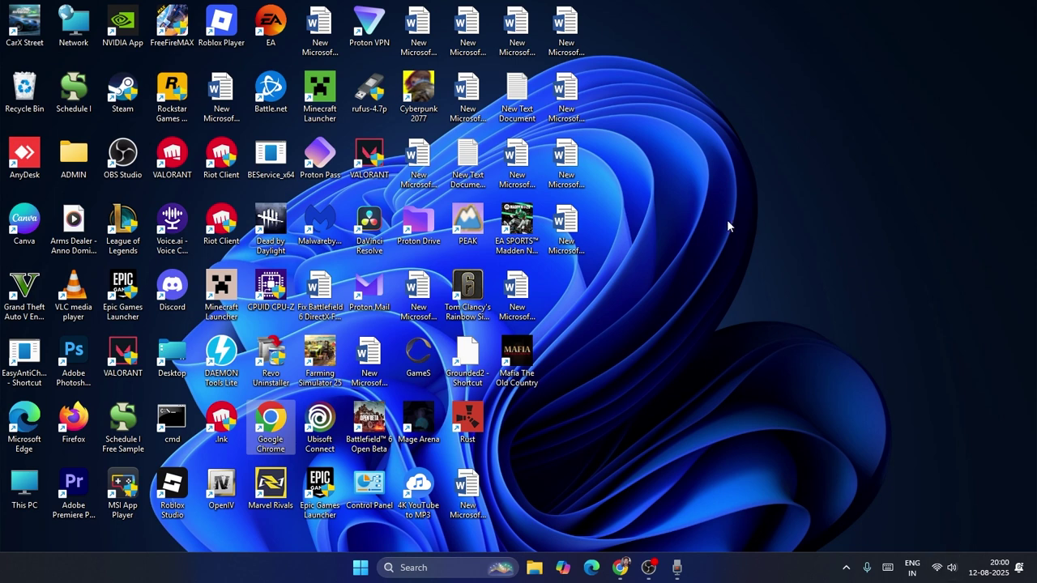
Open Device Manager full-screen with the Network adapters category expanded
{"action": "left_click", "coordinate": [432, 573]}
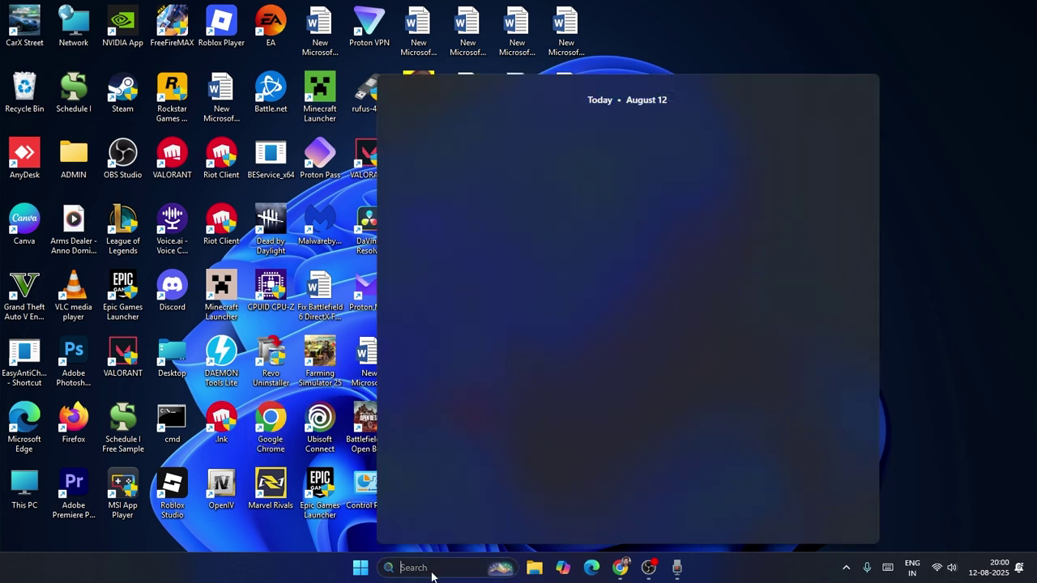
{"action": "type", "text": "dev"}
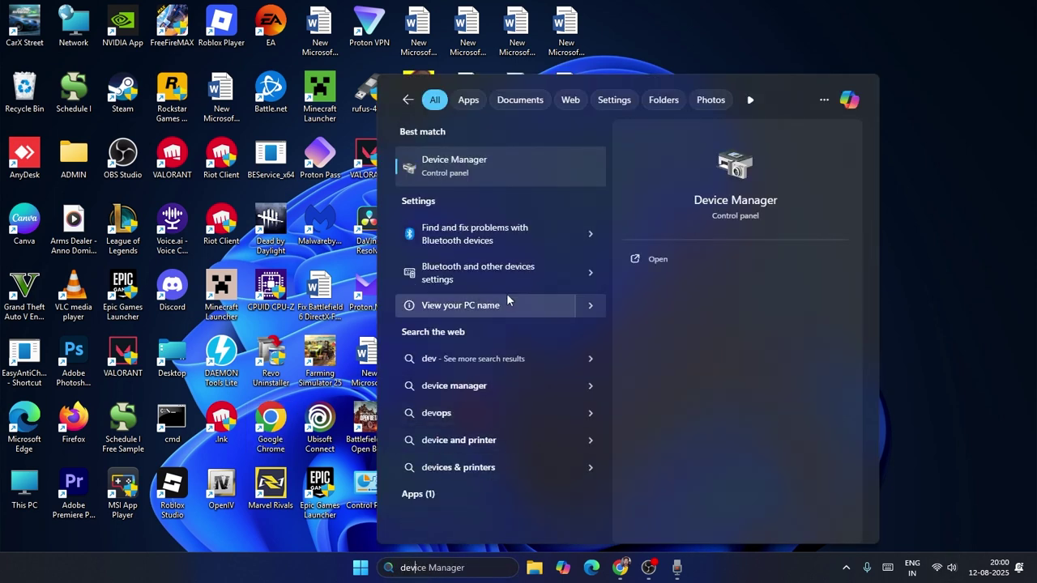
{"action": "left_click", "coordinate": [493, 173]}
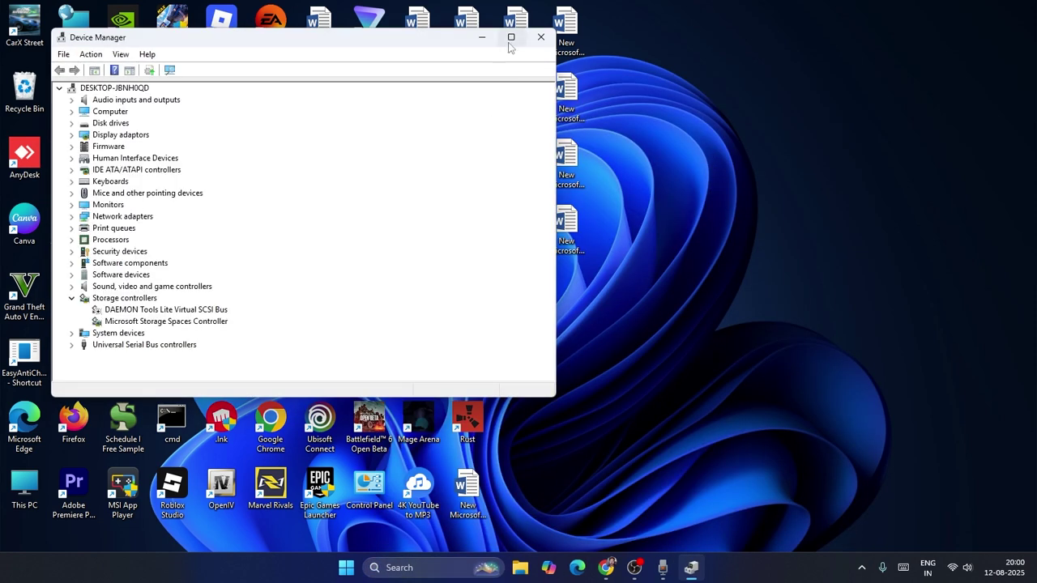
{"action": "left_click", "coordinate": [510, 37]}
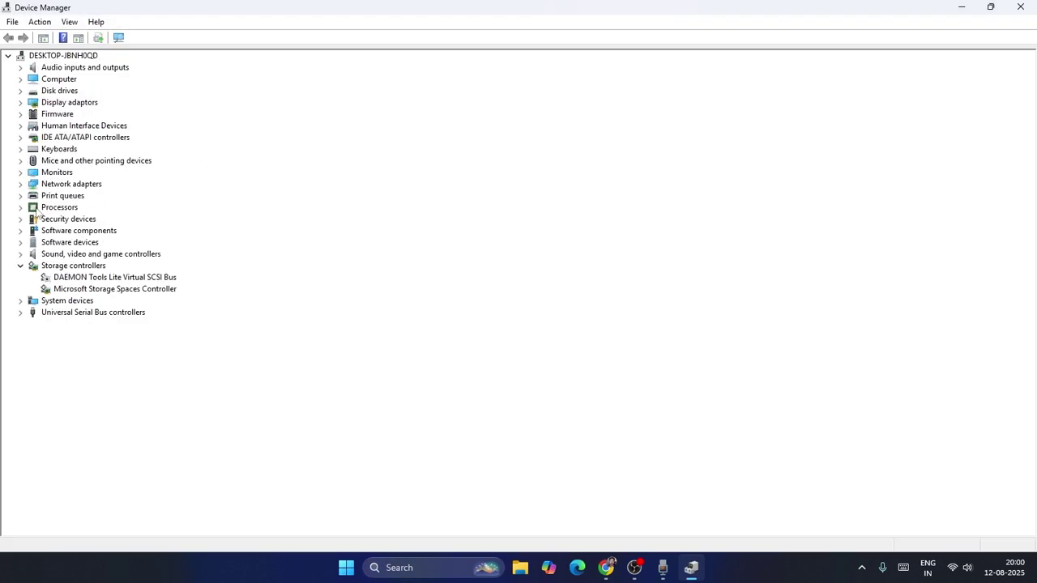
{"action": "left_click", "coordinate": [20, 184]}
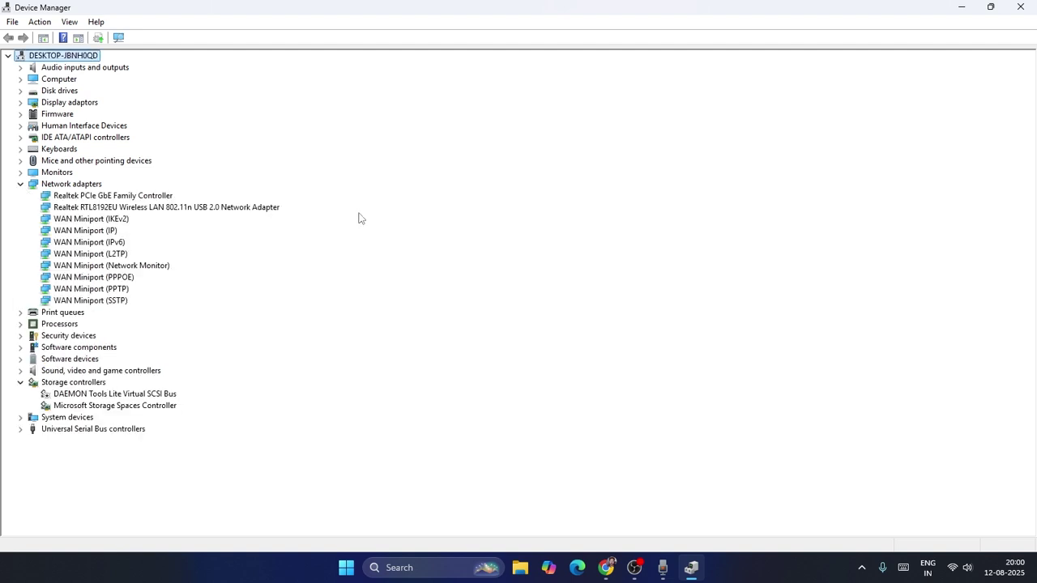
List compatible drivers for the Realtek RTL8192EU adapter, then close the Update Drivers wizard
{"action": "right_click", "coordinate": [178, 212]}
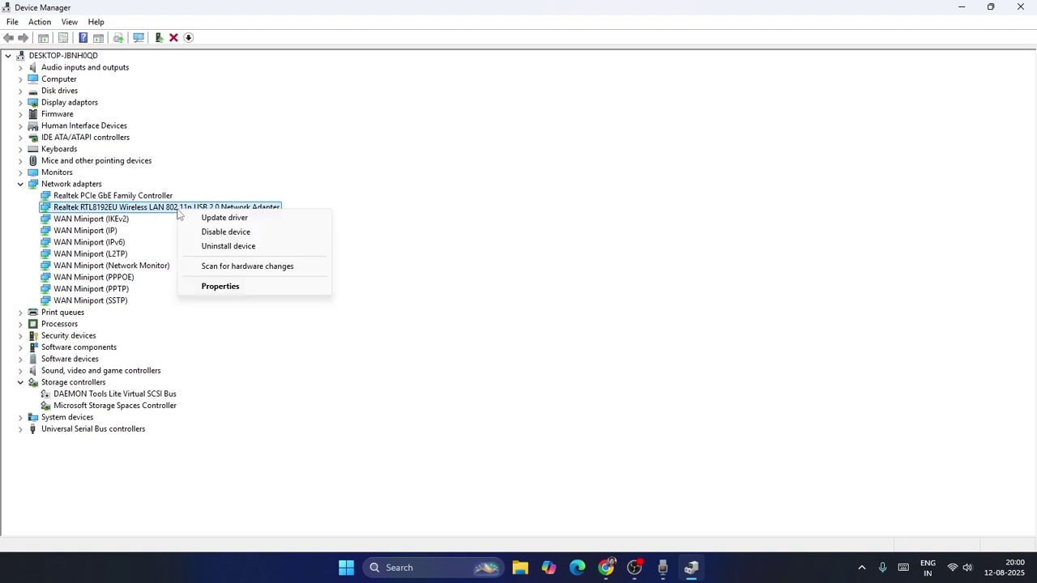
{"action": "left_click", "coordinate": [220, 219]}
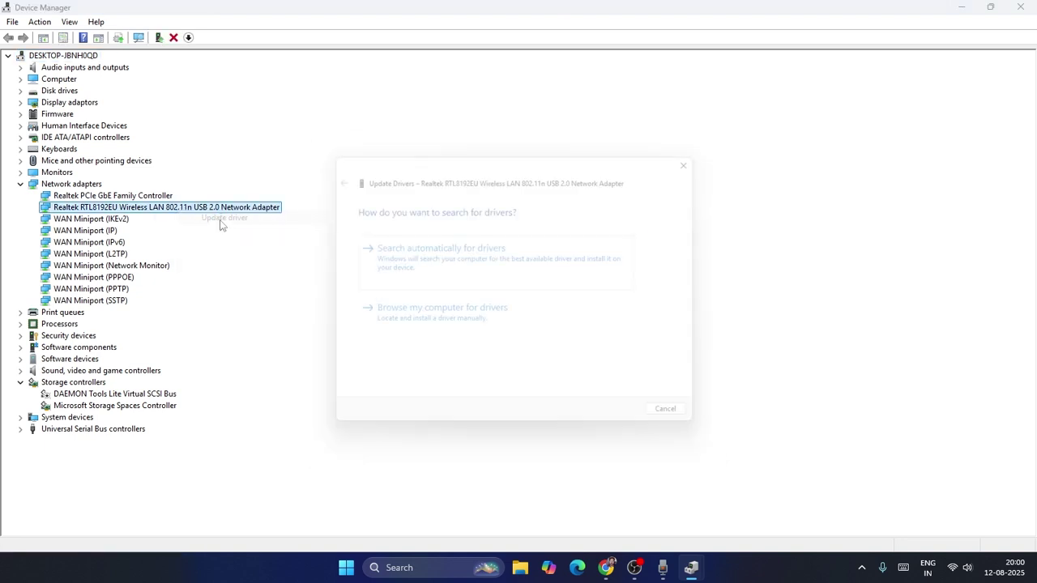
{"action": "left_click", "coordinate": [393, 321]}
{"action": "left_click", "coordinate": [435, 345]}
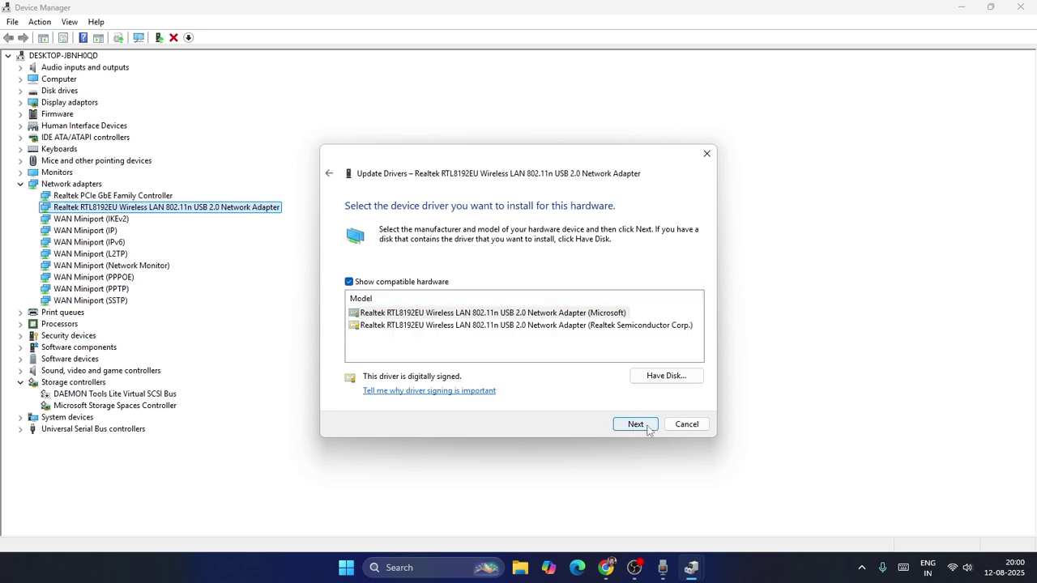
{"action": "left_click", "coordinate": [706, 155]}
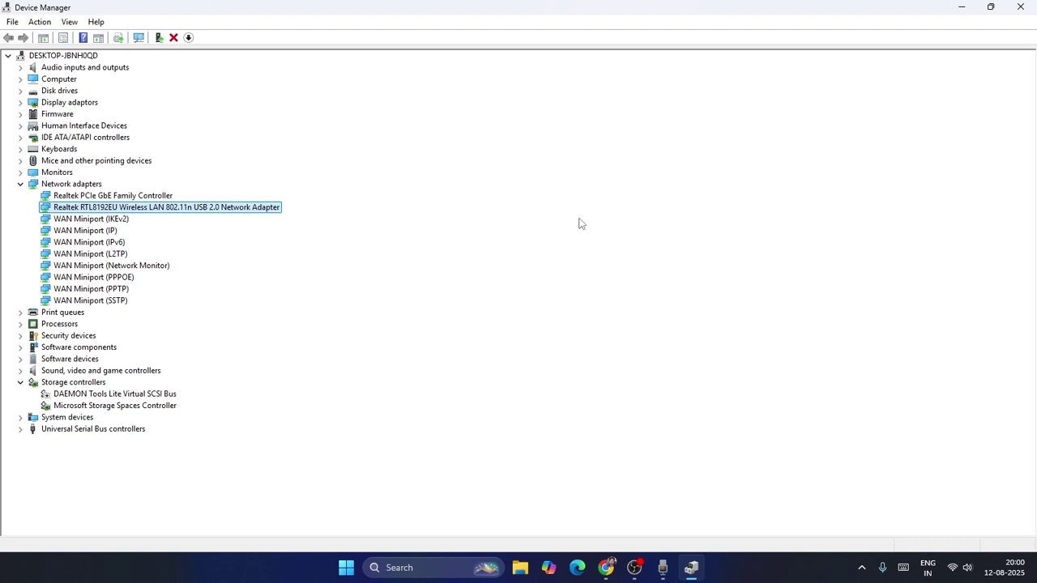
{"action": "right_click", "coordinate": [206, 209]}
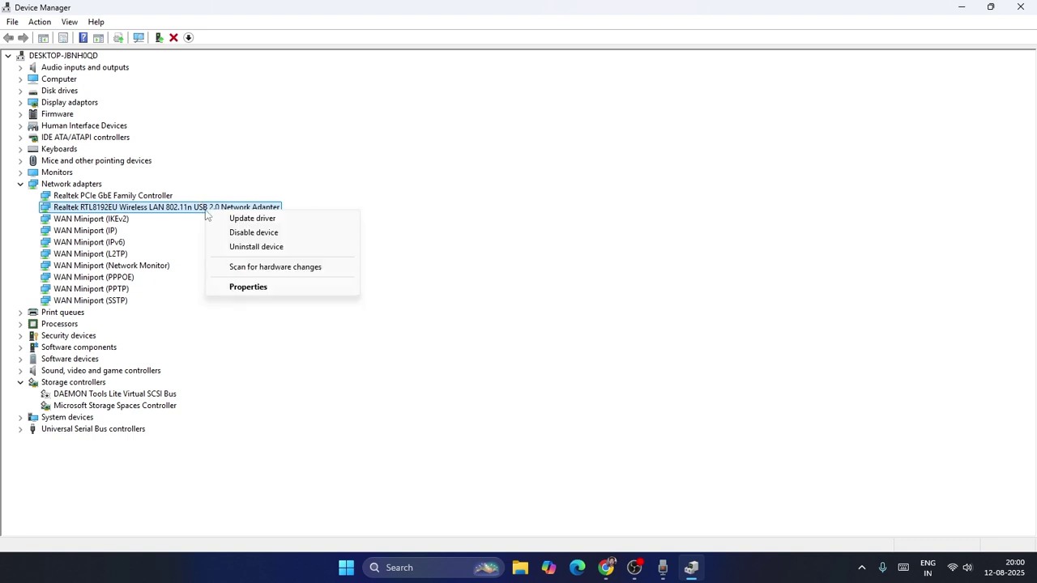
{"action": "left_click", "coordinate": [247, 287]}
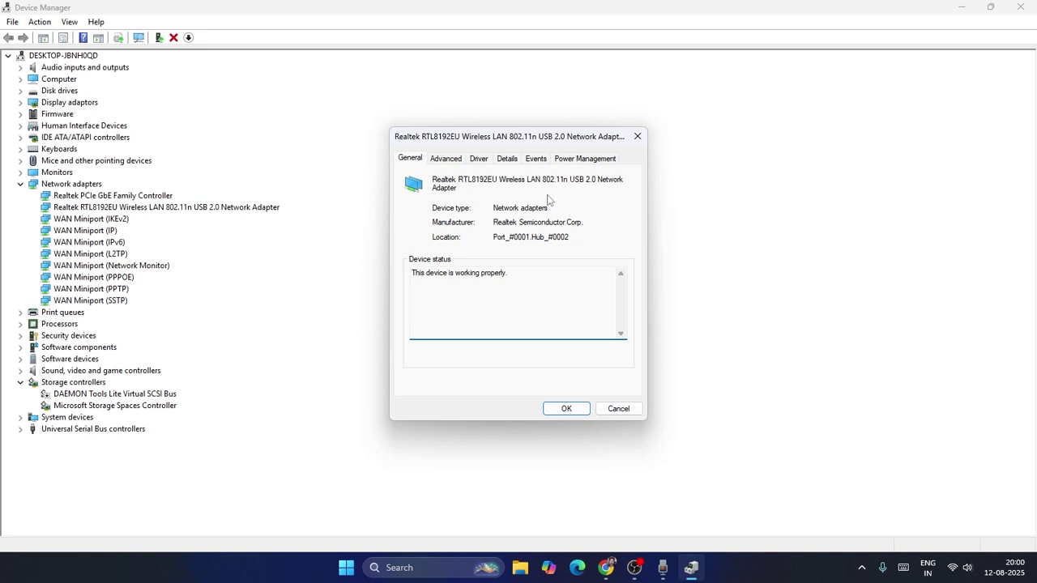
{"action": "left_click", "coordinate": [450, 160]}
{"action": "left_click", "coordinate": [477, 160]}
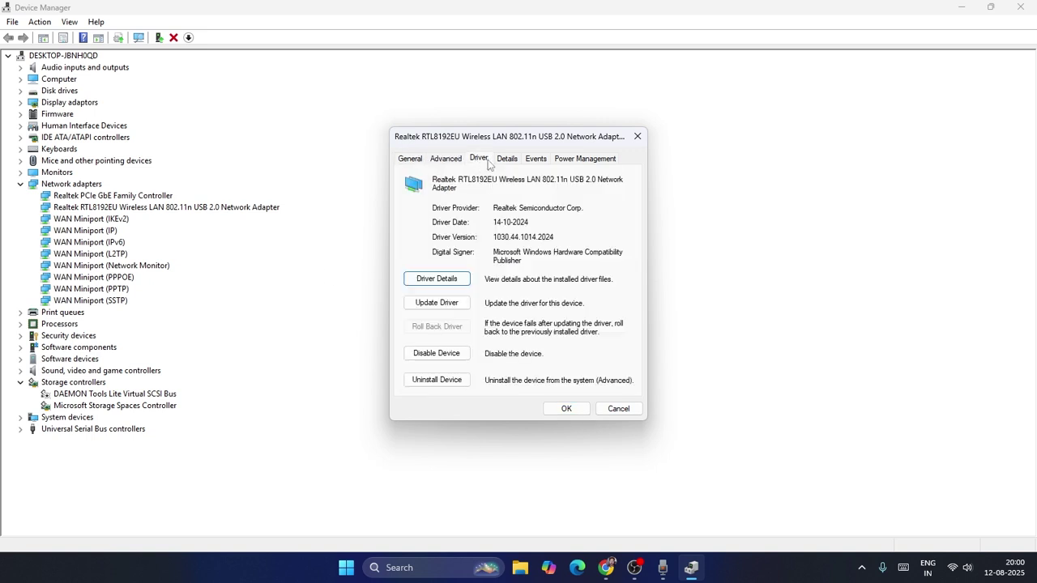
{"action": "left_click", "coordinate": [505, 160]}
{"action": "left_click", "coordinate": [531, 160]}
{"action": "left_click", "coordinate": [574, 160]}
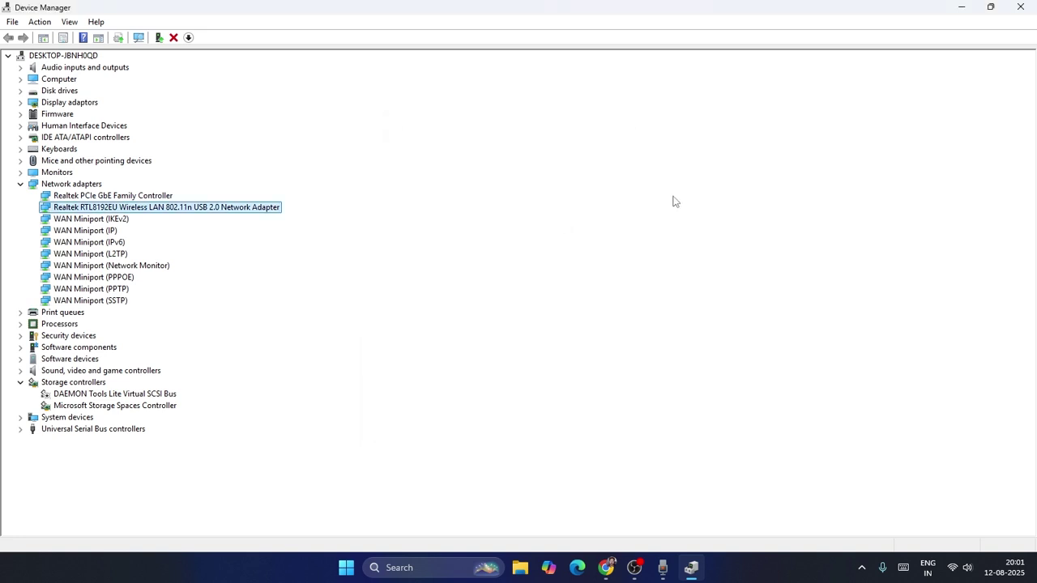
Close Device Manager and launch msconfig from the Run dialog
{"action": "left_click", "coordinate": [1020, 7]}
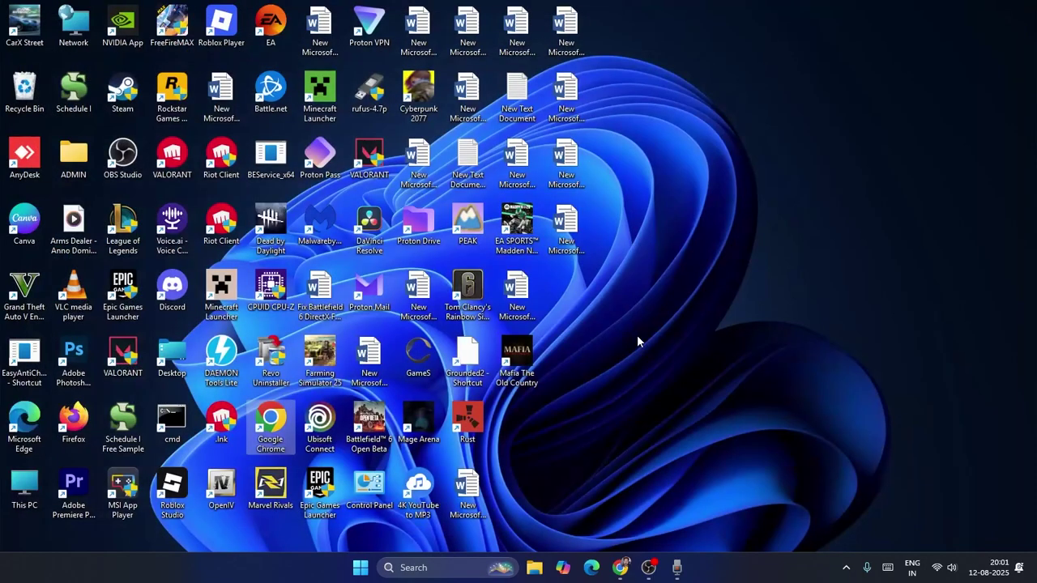
{"action": "left_click", "coordinate": [422, 567]}
{"action": "type", "text": "run"}
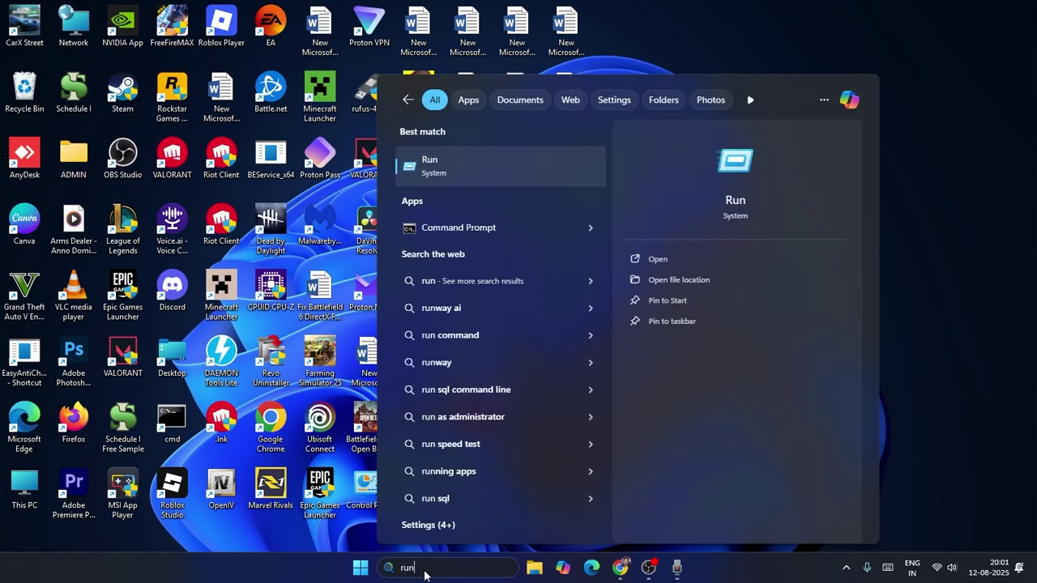
{"action": "key", "text": "Return"}
{"action": "left_click", "coordinate": [114, 486]}
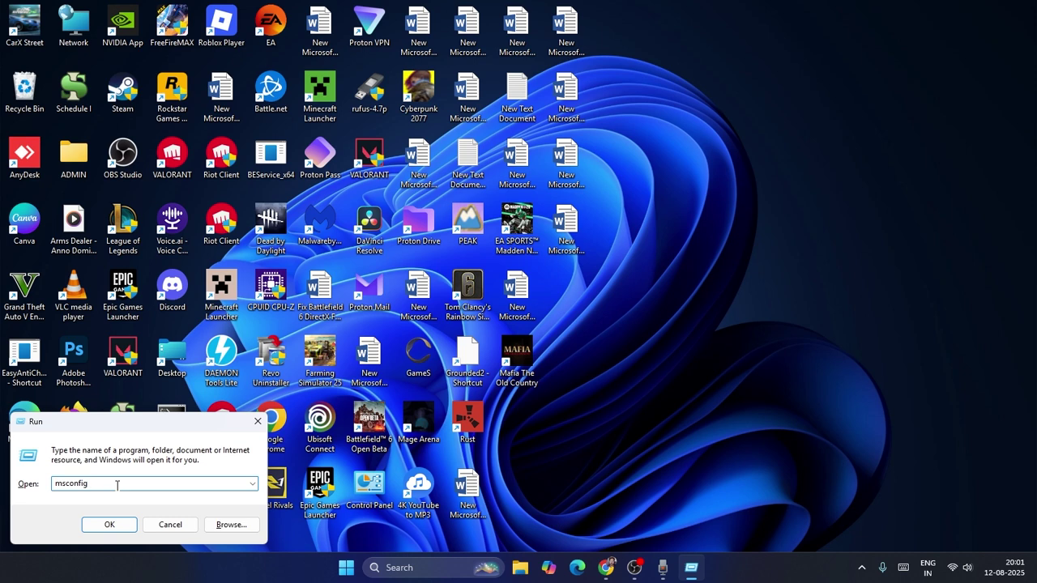
{"action": "left_click", "coordinate": [118, 525]}
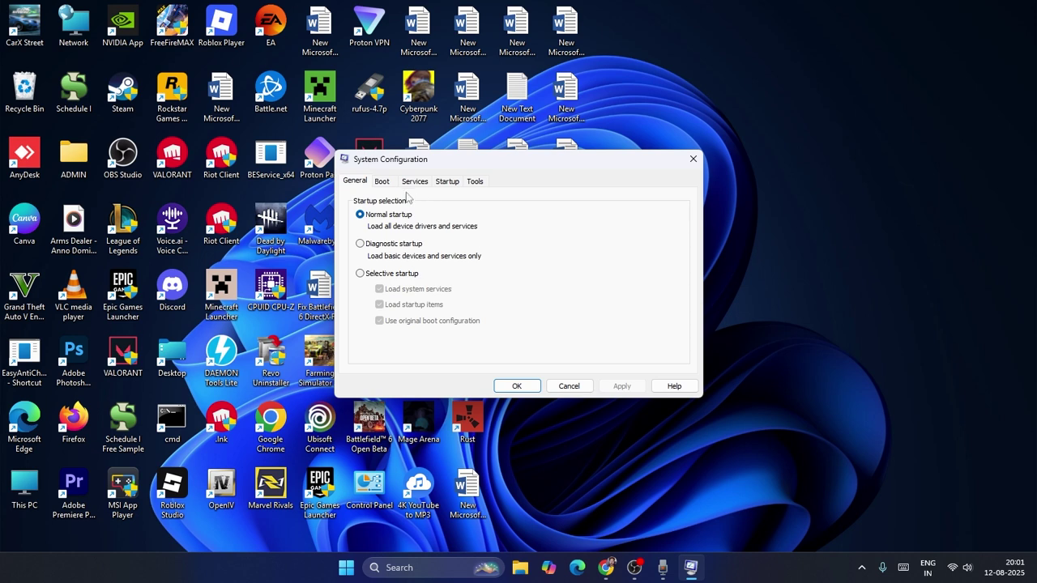
Disable all services, re-enable the non-Microsoft ones with Microsoft services hidden, apply, and dismiss the restart prompt
{"action": "left_click", "coordinate": [414, 183]}
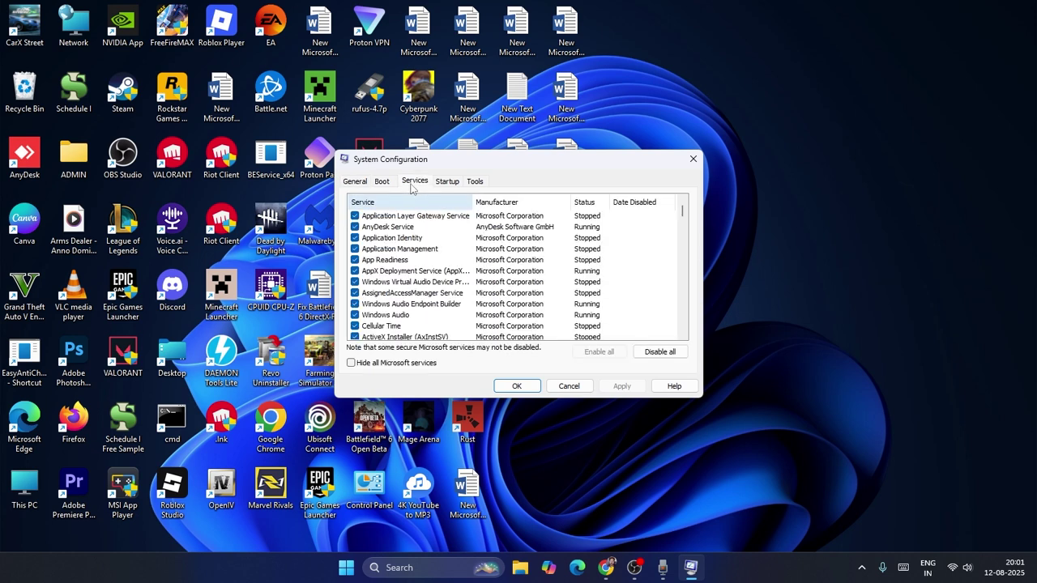
{"action": "left_click", "coordinate": [653, 357]}
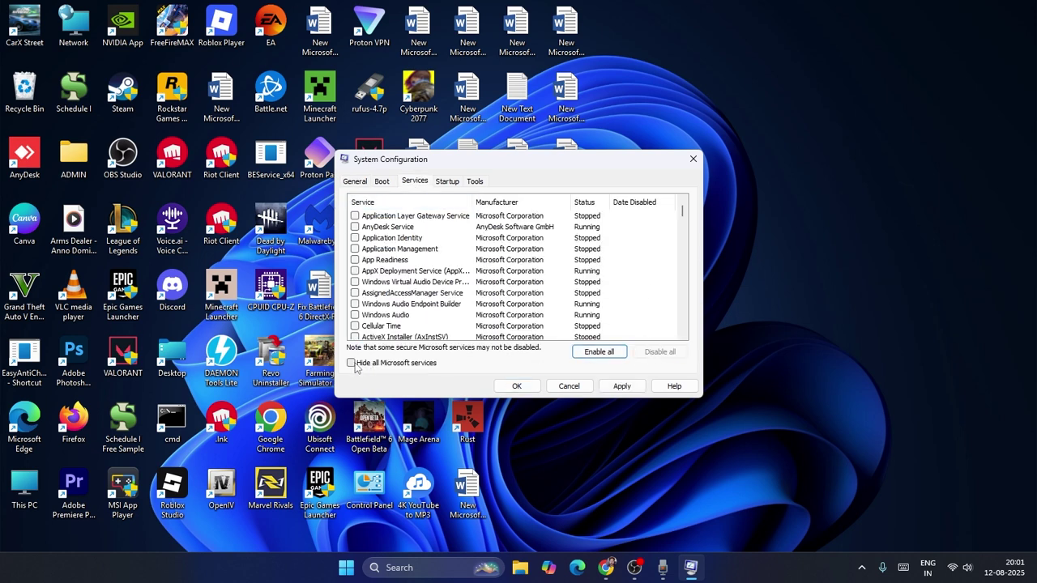
{"action": "left_click", "coordinate": [352, 364]}
{"action": "left_click", "coordinate": [609, 353]}
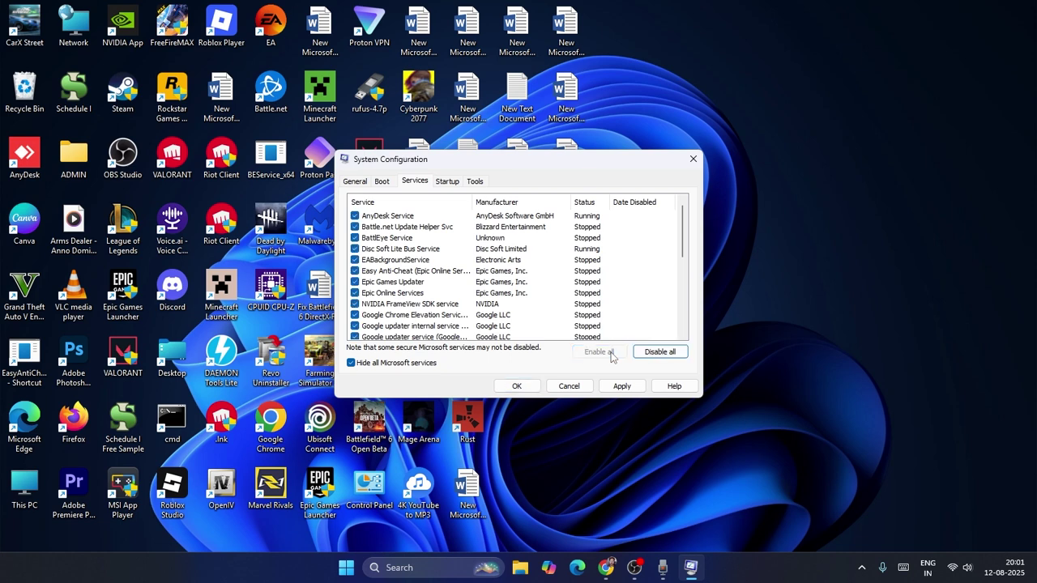
{"action": "left_click", "coordinate": [622, 386]}
{"action": "left_click", "coordinate": [518, 388]}
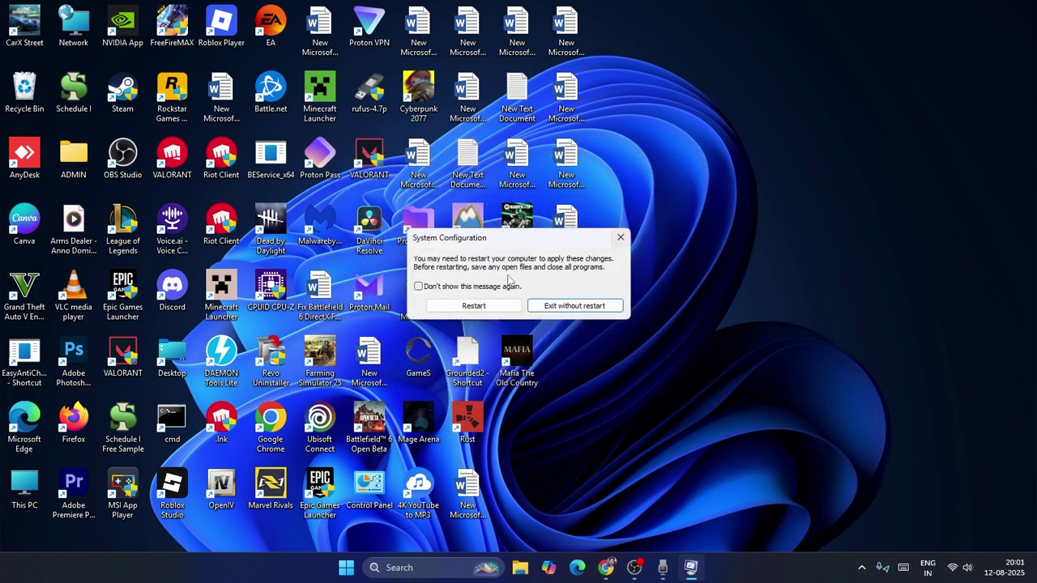
{"action": "left_click", "coordinate": [621, 236]}
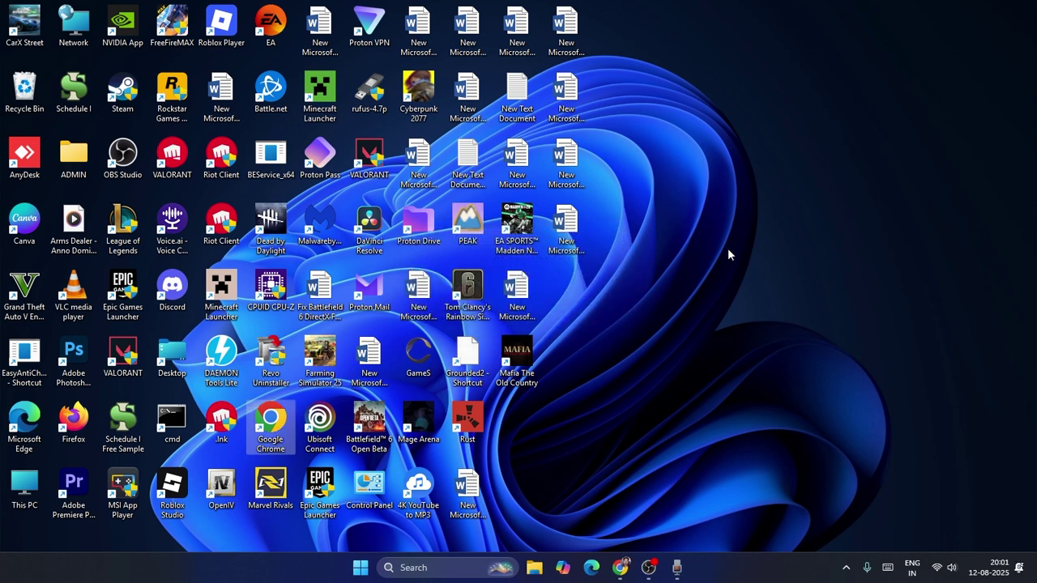